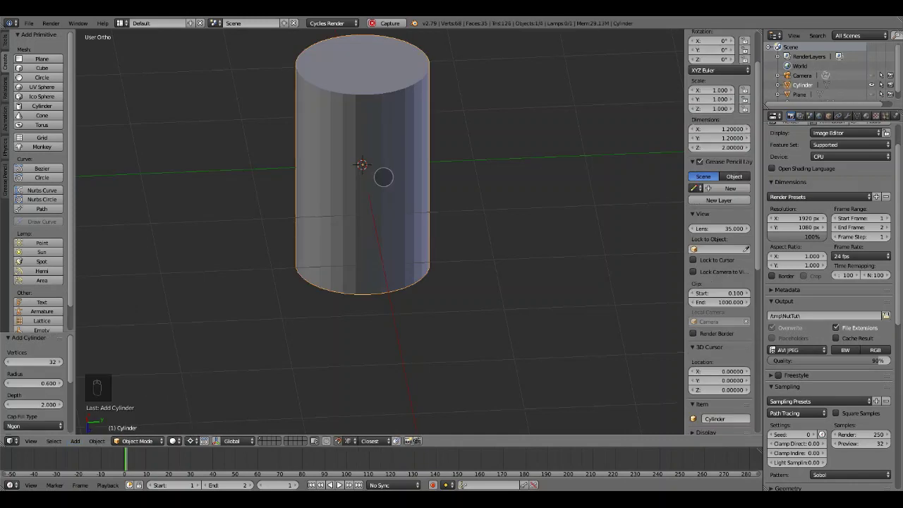
Step: Reshape the new cylinder into a hexagonal prism with 6 vertices, radius 1.2 and depth 0.6
click(48, 360)
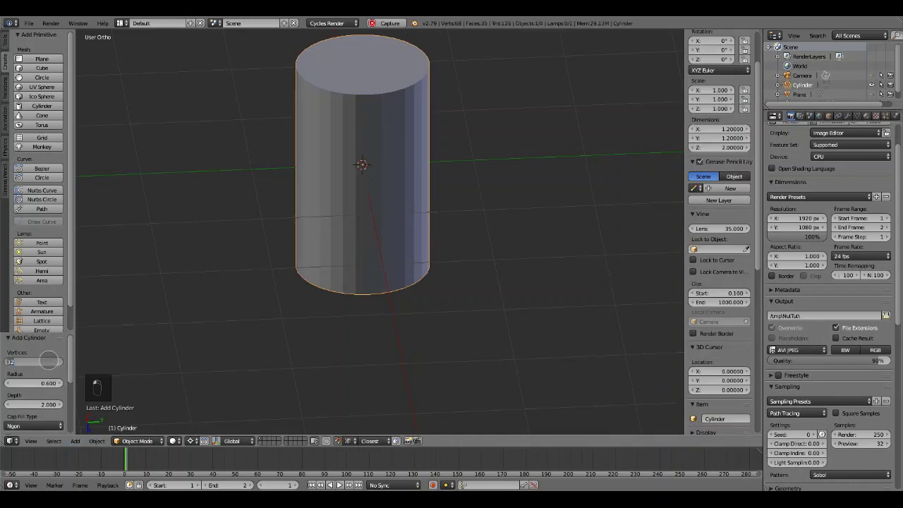
text(6)
key(Return)
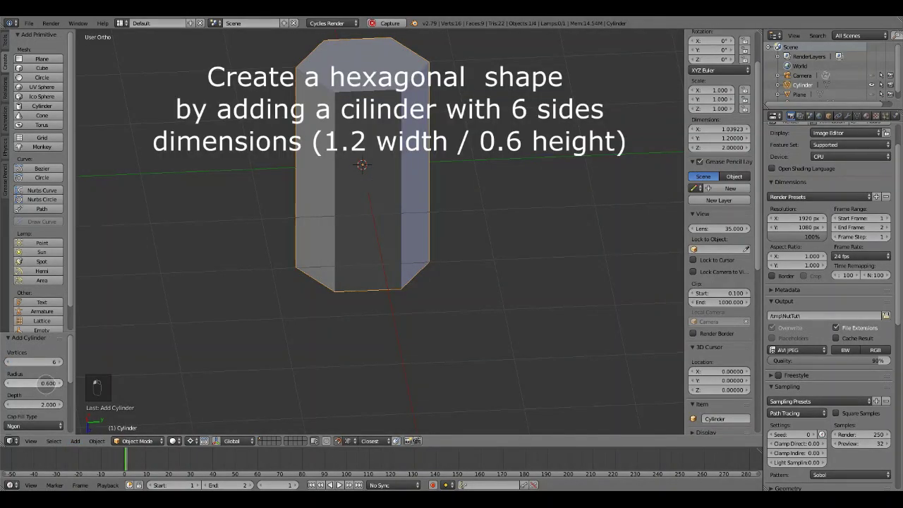
click(47, 383)
text(1.2)
key(Return)
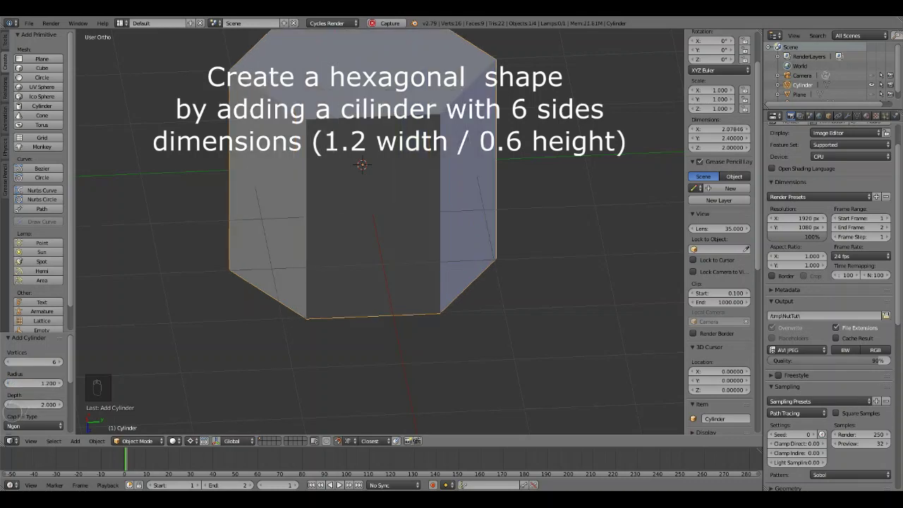
click(32, 403)
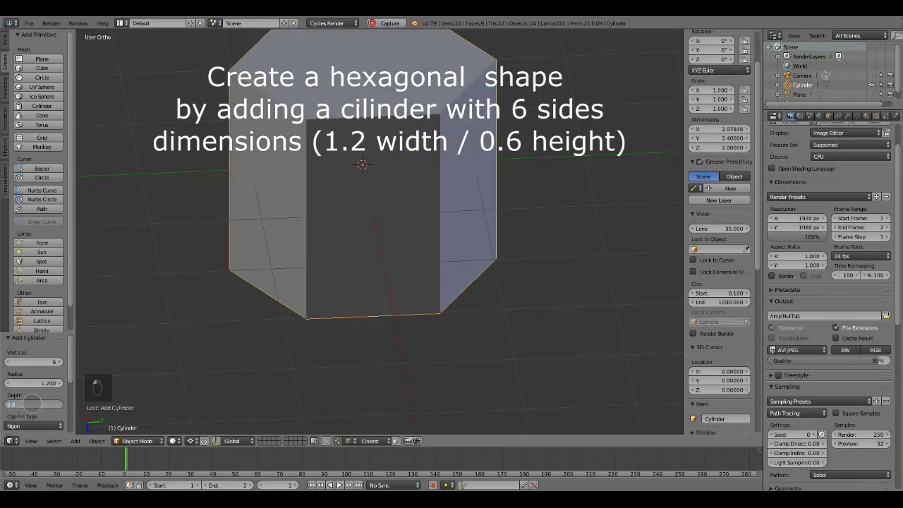
text(0.6)
key(Return)
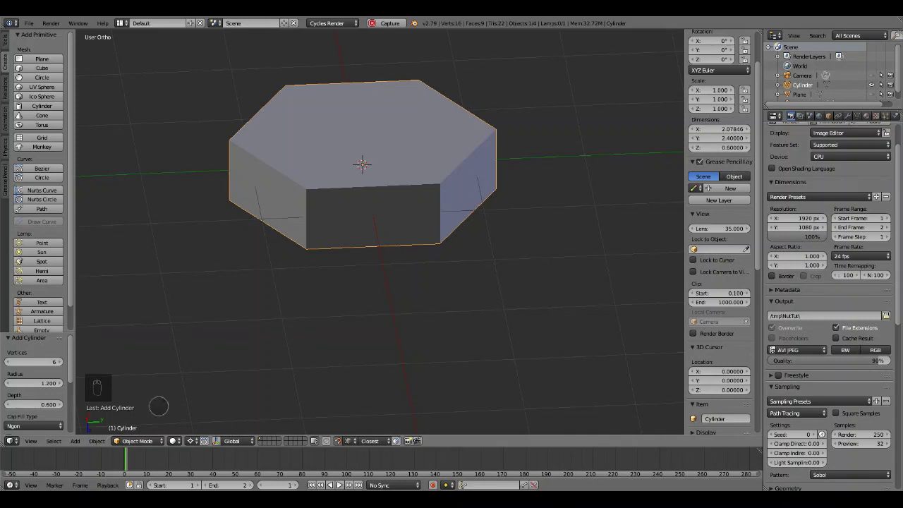
Step: Select the hexagon's top face in Edit Mode, apply Cursor to Active, and return to Object Mode
key(Tab)
key(3)
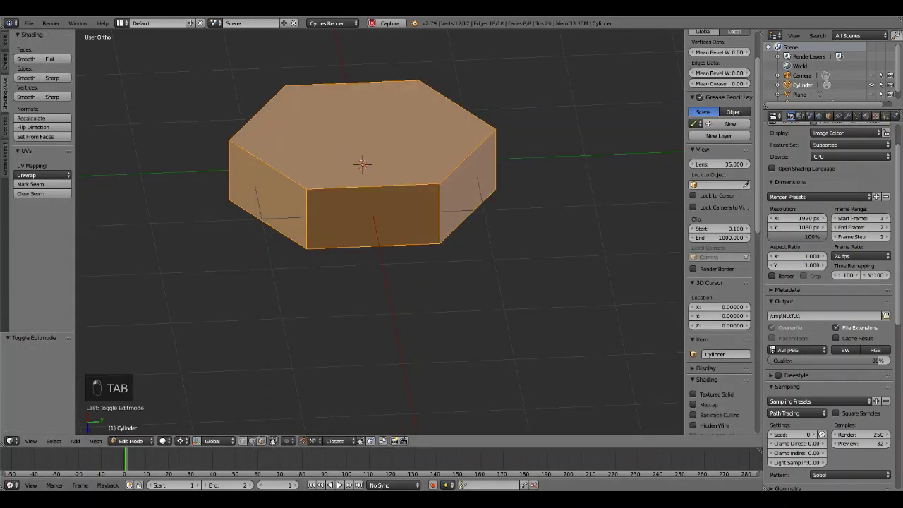
right_click(368, 145)
key(shift+s)
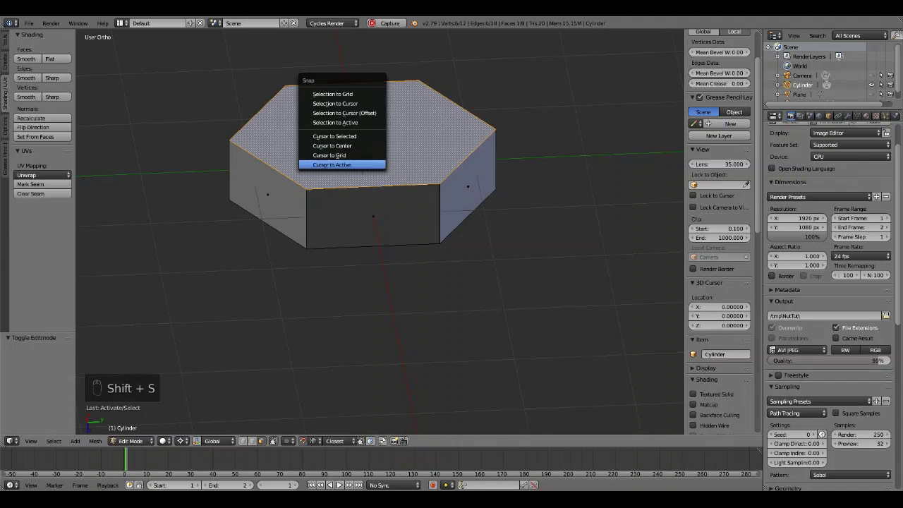
click(332, 165)
key(Tab)
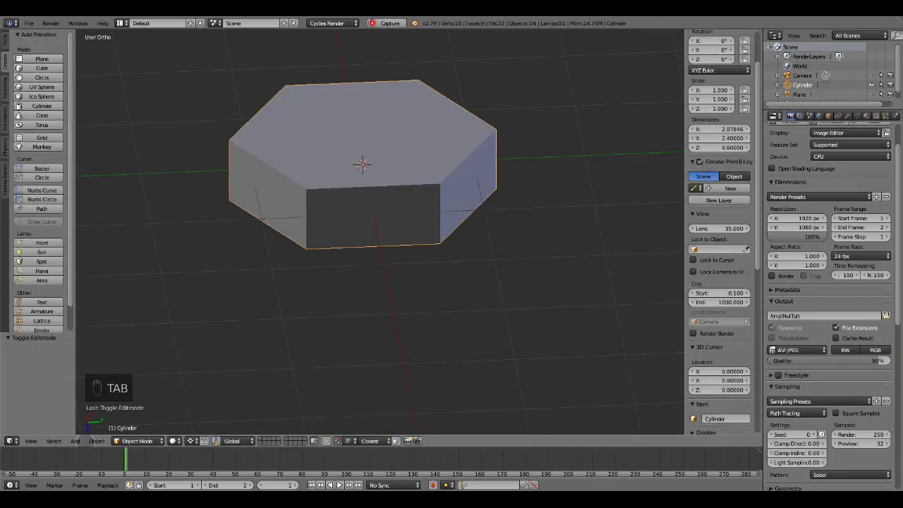
Step: Add a second cylinder mesh at the hexagon's centre and set it to 32 vertices
click(74, 441)
mouse_move(88, 429)
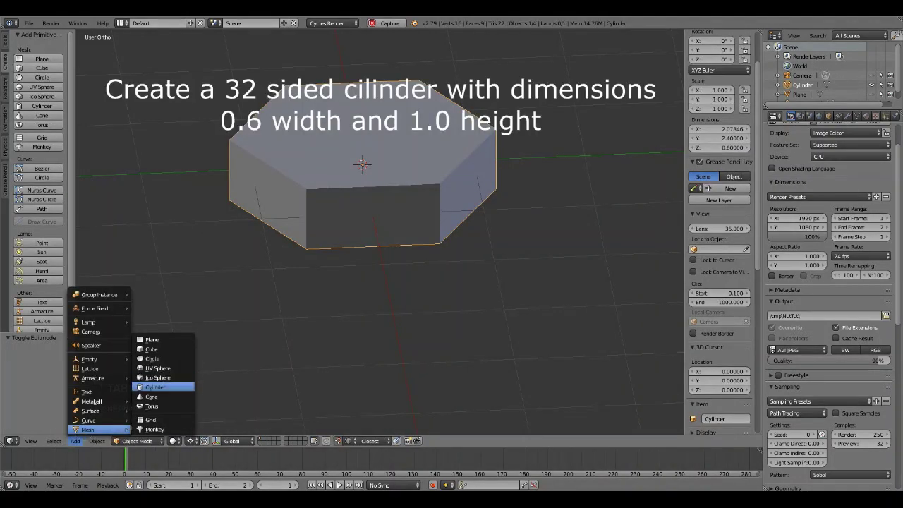
click(155, 388)
click(45, 362)
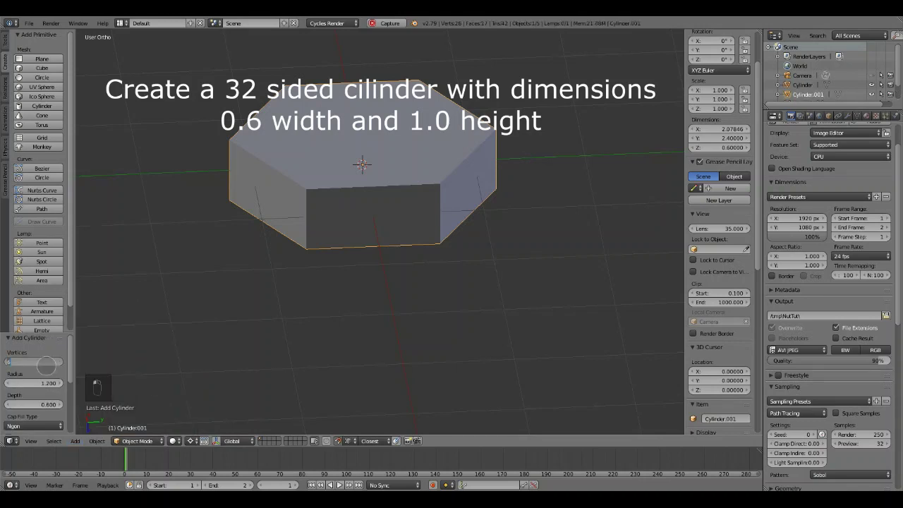
text(32)
key(Return)
Step: Set the second cylinder's radius to 0.6 and its depth to 1.0
click(43, 383)
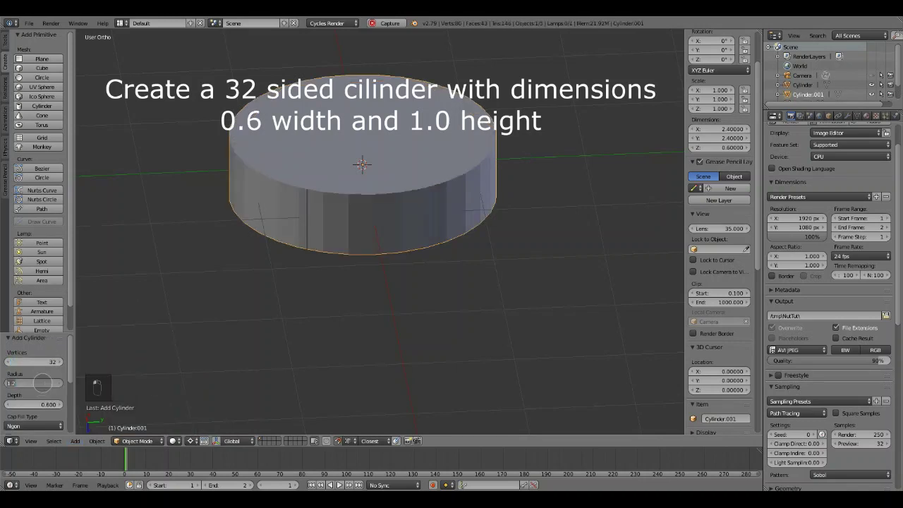
text(0.6)
key(Return)
click(46, 404)
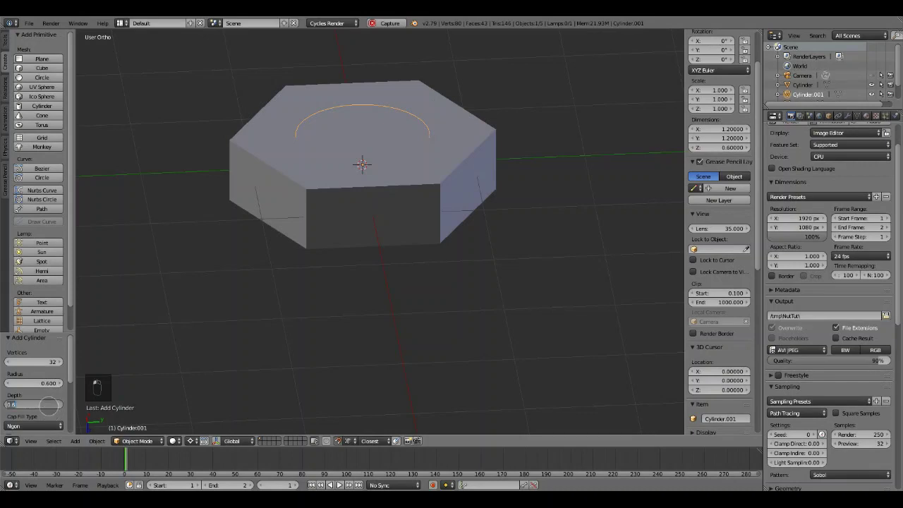
text(0.8)
key(Return)
Step: Select the hexagonal nut body and add a Boolean modifier to it
middle_drag(215, 411, 380, 183)
key(Tab)
key(Tab)
right_click(395, 186)
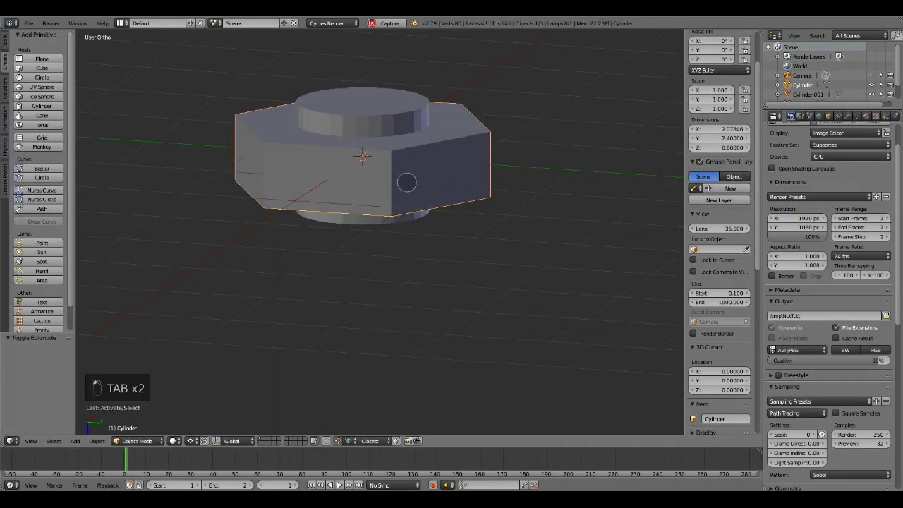
scroll(875, 155, up, 2)
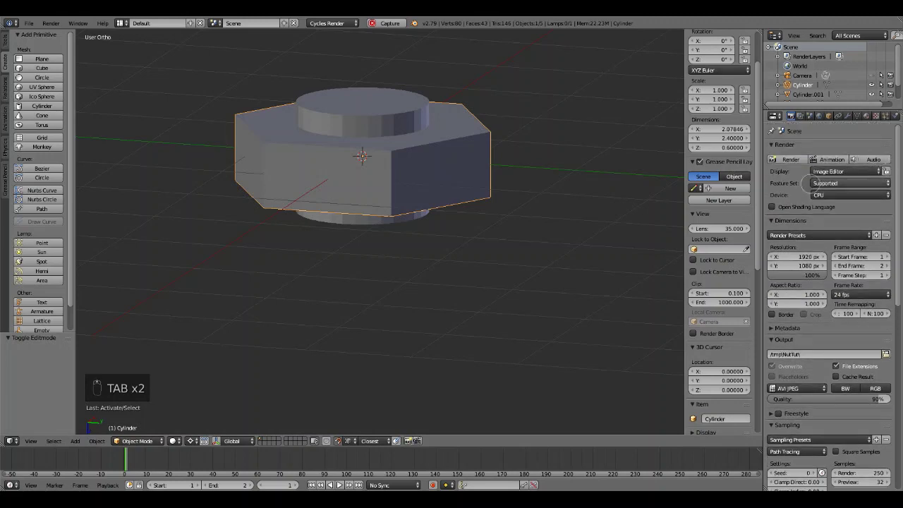
click(847, 116)
click(833, 148)
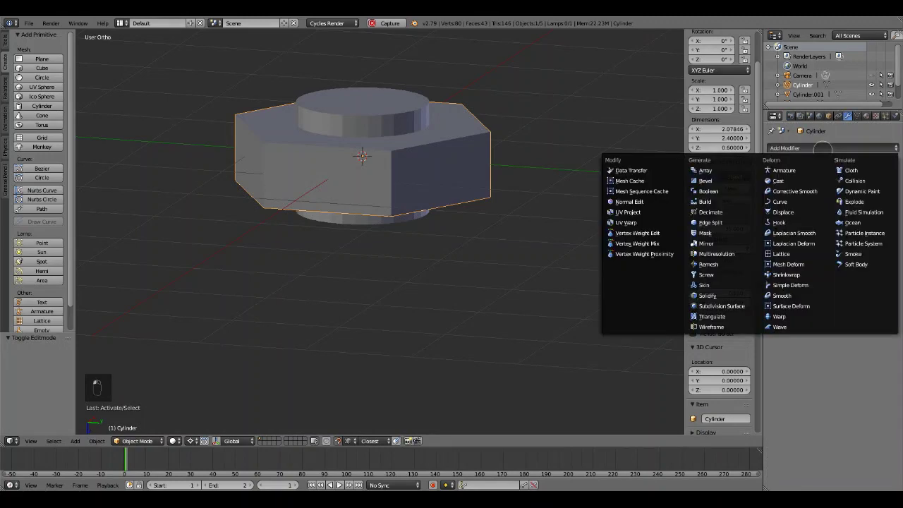
click(709, 191)
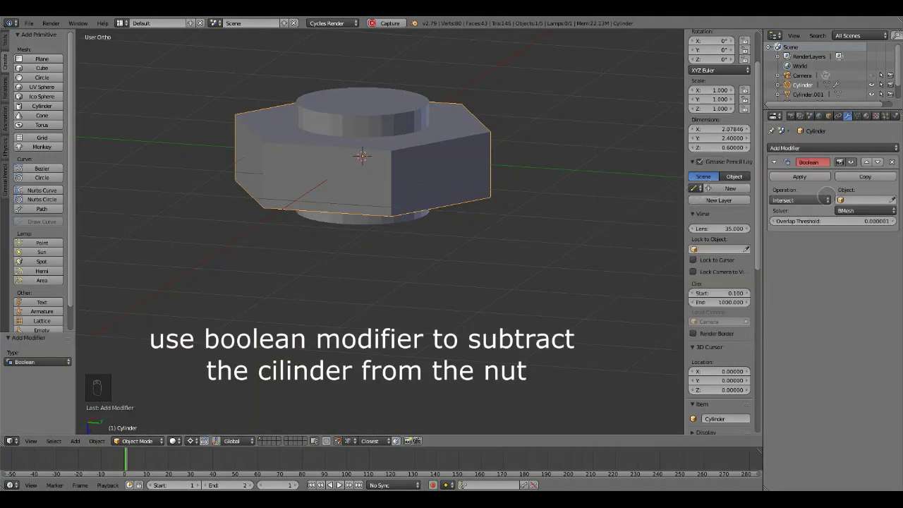
Step: Try applying the nut's Boolean modifier as Intersect with Cylinder.001, and undo it
click(866, 200)
click(808, 214)
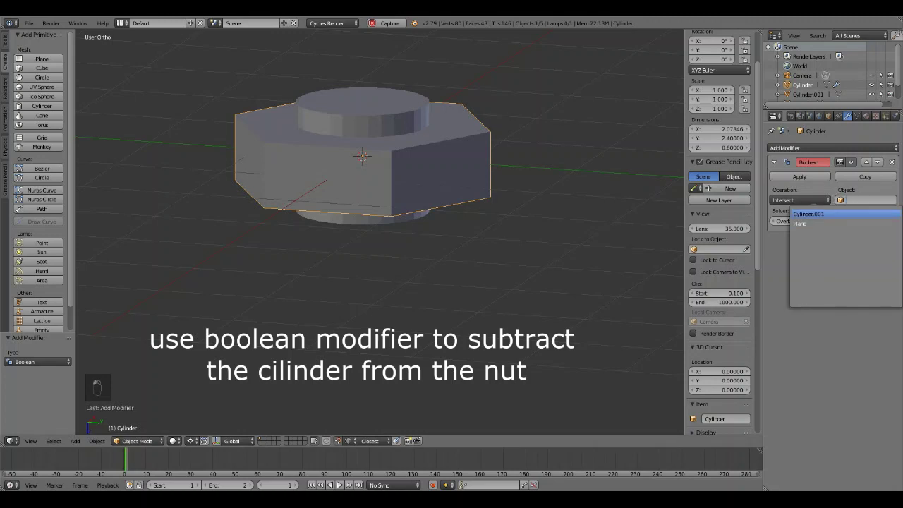
click(809, 176)
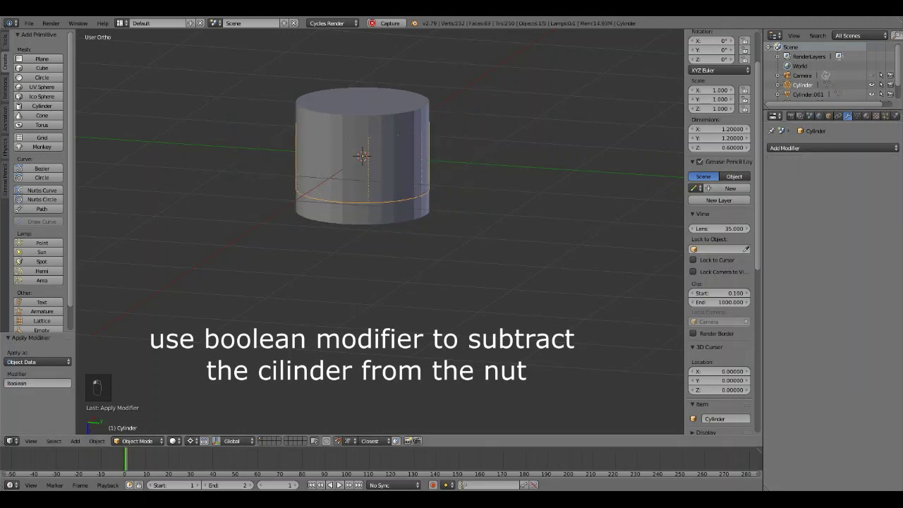
key(ctrl+z)
Step: Set the nut's Boolean operation to Difference with Cylinder.001 as the object and apply the modifier
click(822, 200)
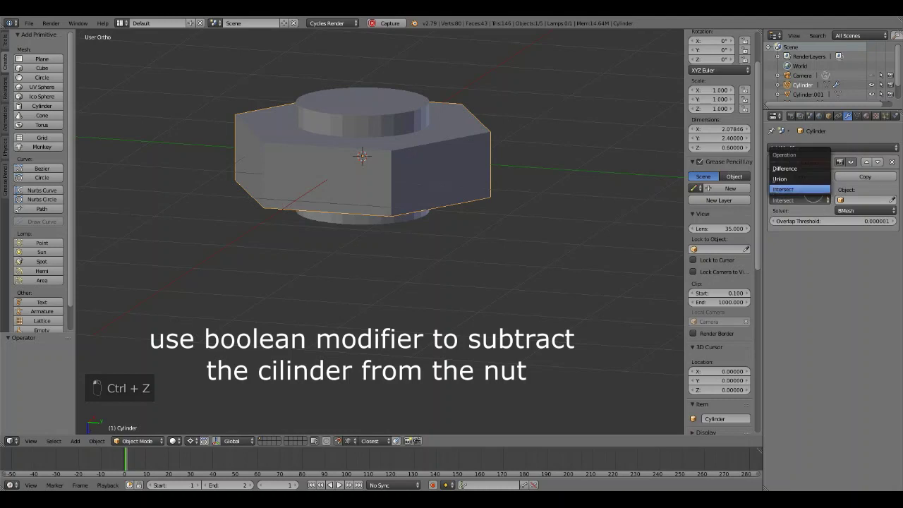
click(797, 173)
click(866, 200)
click(807, 214)
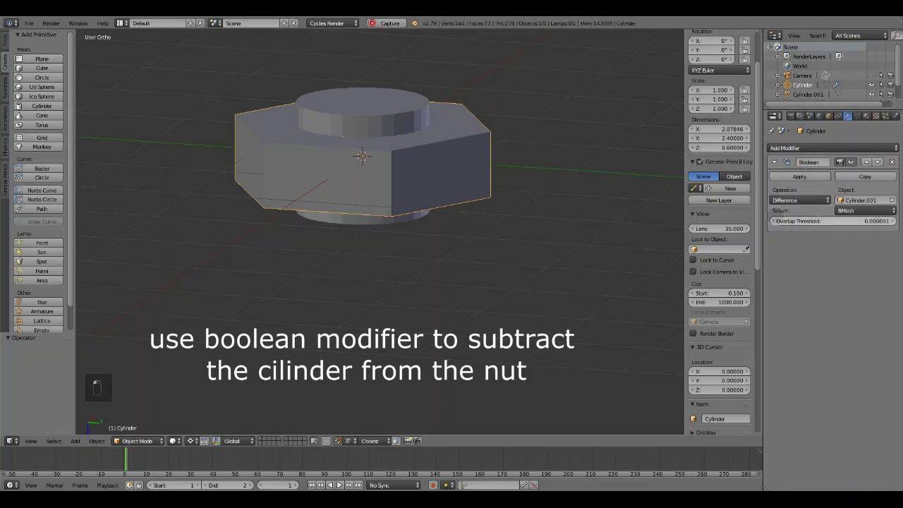
click(799, 176)
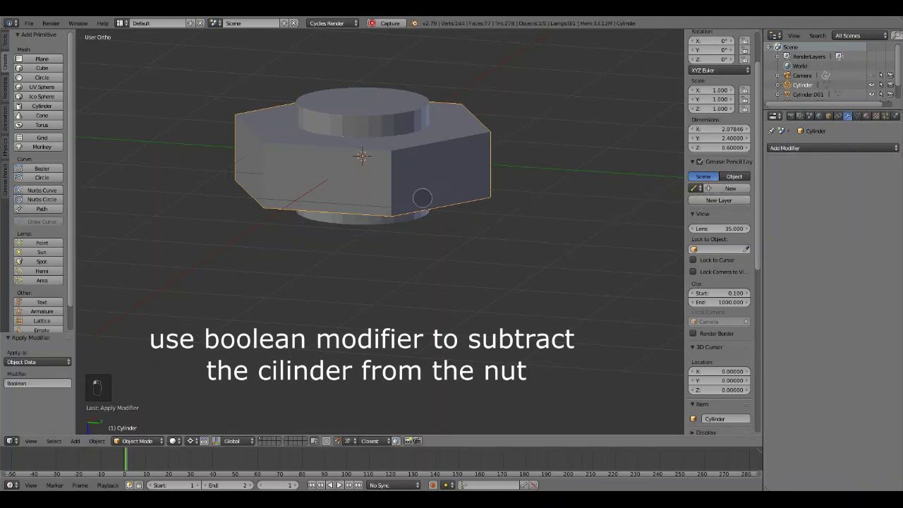
Step: Delete the round cutting cylinder so only the nut body is left
right_click(393, 128)
key(x)
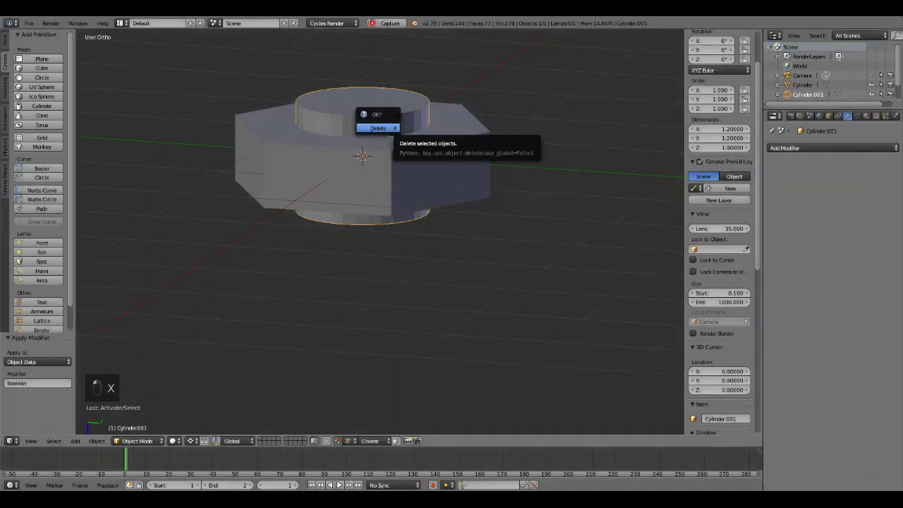
click(388, 128)
Step: Put the nut into Edit Mode, view it from the top, and select the lower of the two faces around the hole
middle_drag(373, 141, 397, 186)
key(Tab)
key(Tab)
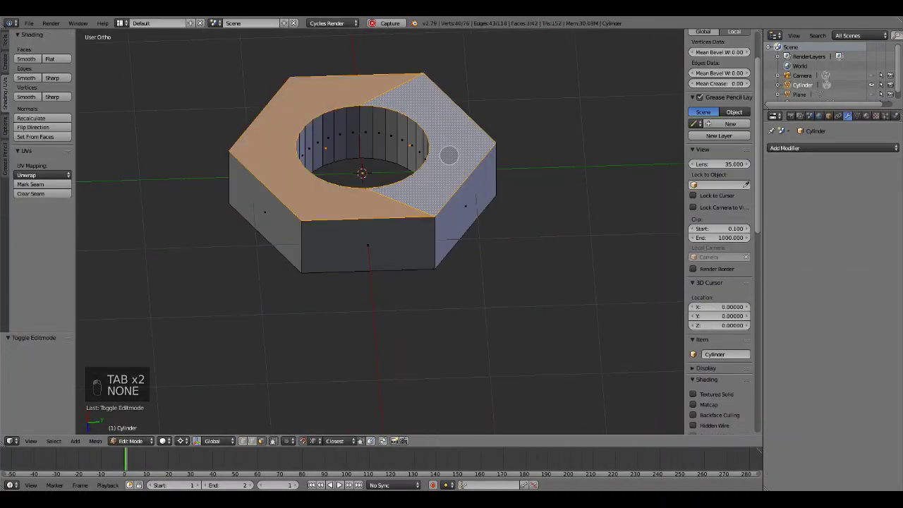
key(KP_7)
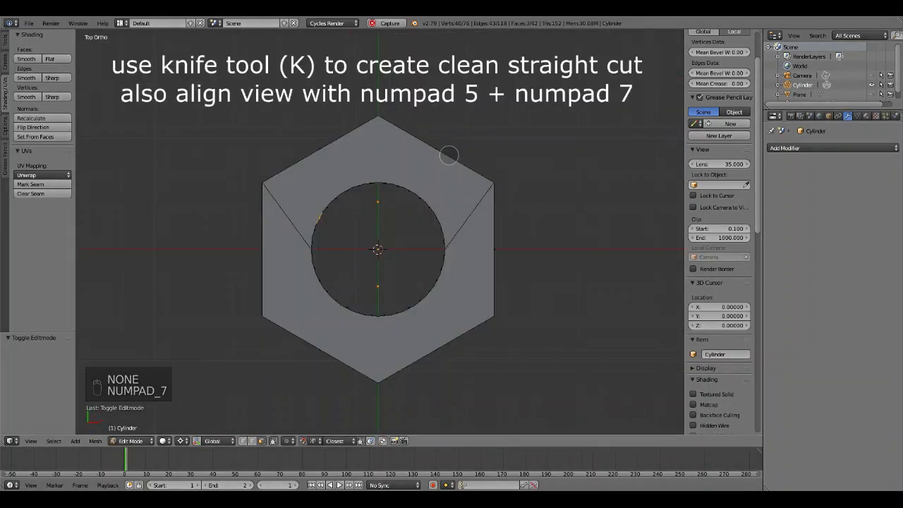
right_click(444, 250)
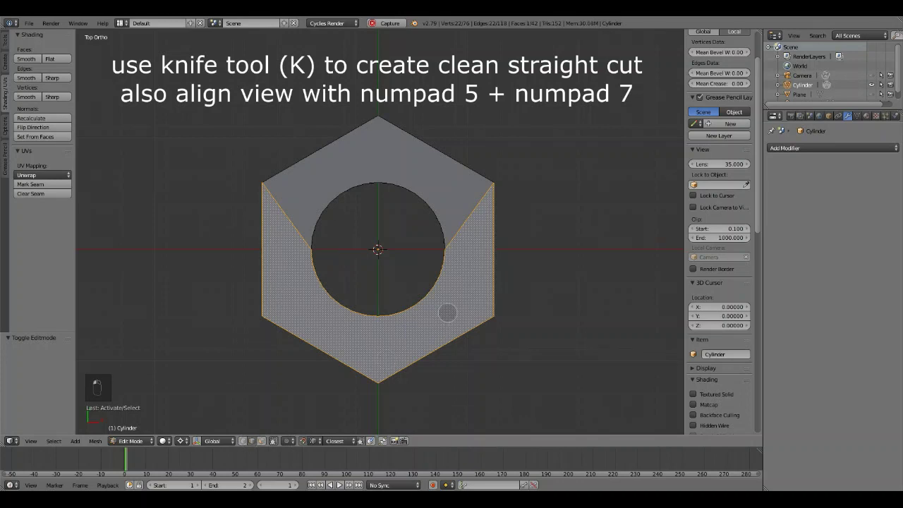
Step: Try a Knife cut from the hole's right edge vertex to the hexagon's lower-right corner, and undo it
key(k)
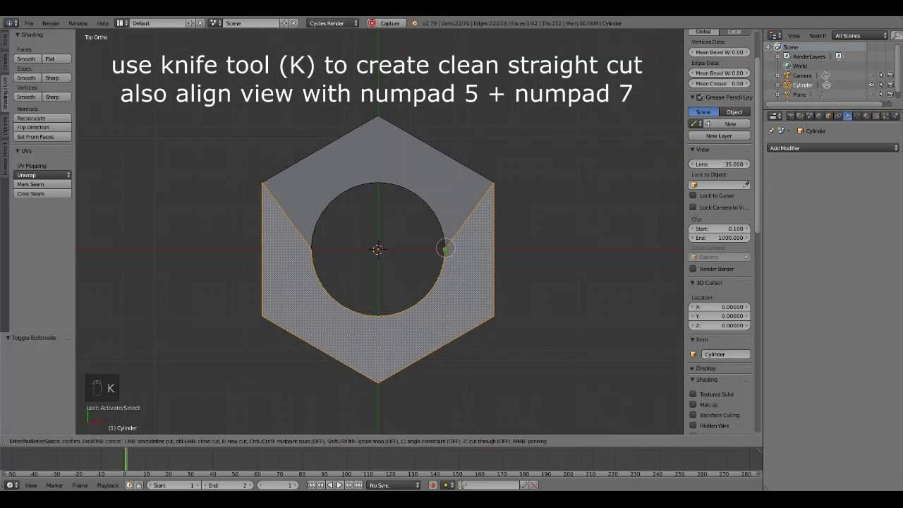
click(445, 249)
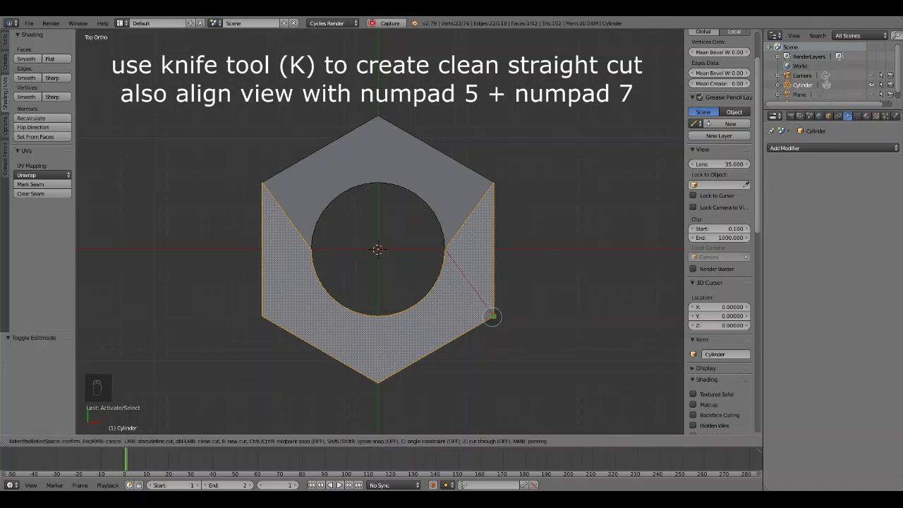
click(492, 318)
key(Return)
middle_drag(489, 317, 452, 282)
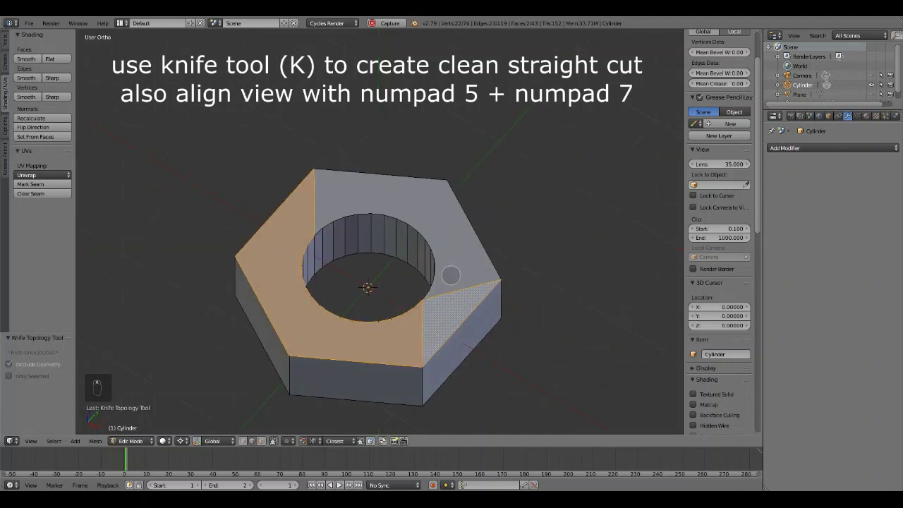
key(ctrl+z)
Step: In top view, Knife-cut a straight, angle-constrained line from the hole's right edge vertex to the hexagon's right side along the X axis
middle_drag(429, 317, 487, 328)
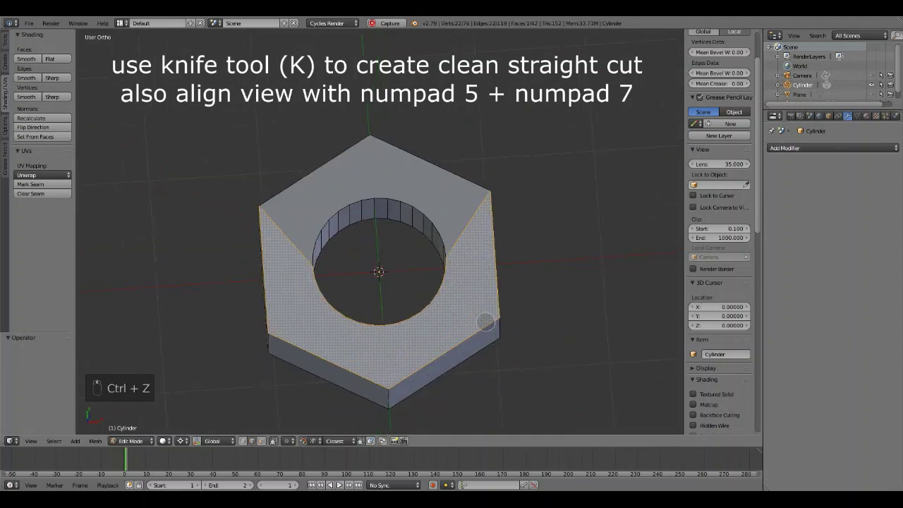
key(k)
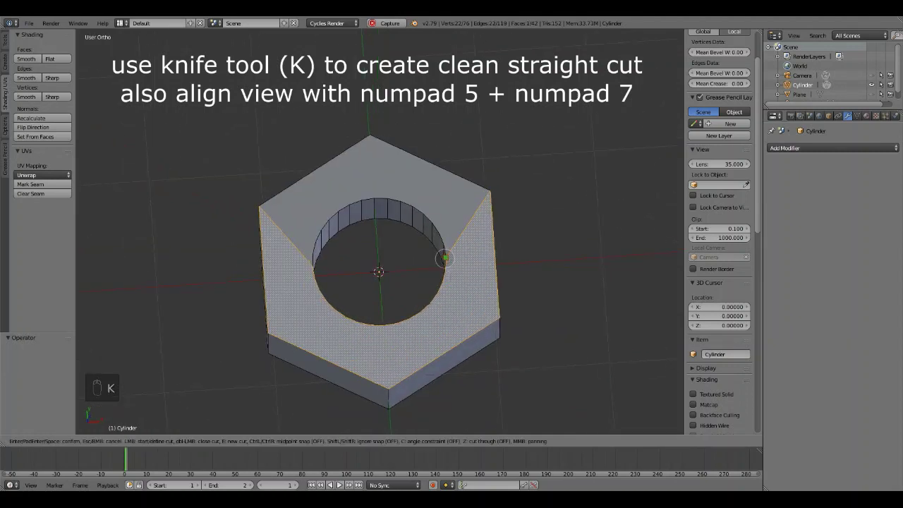
key(KP_7)
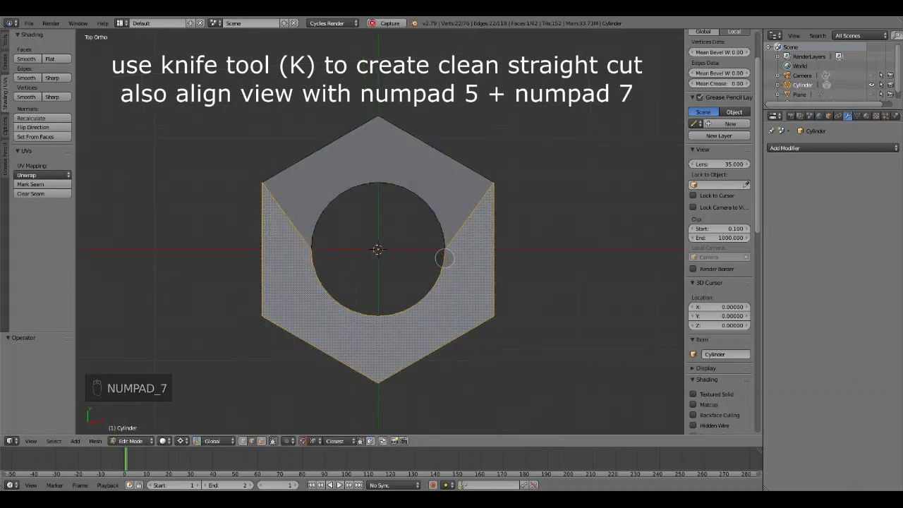
key(k)
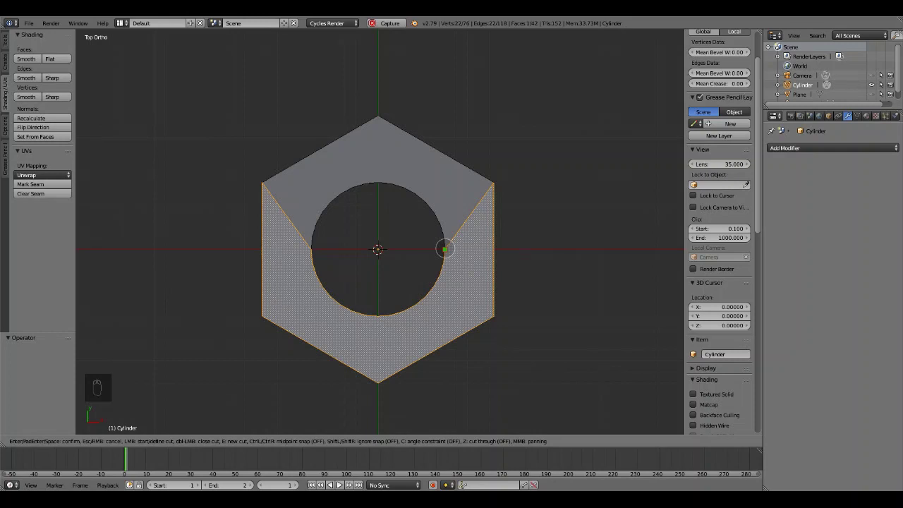
click(445, 248)
key(c)
click(494, 249)
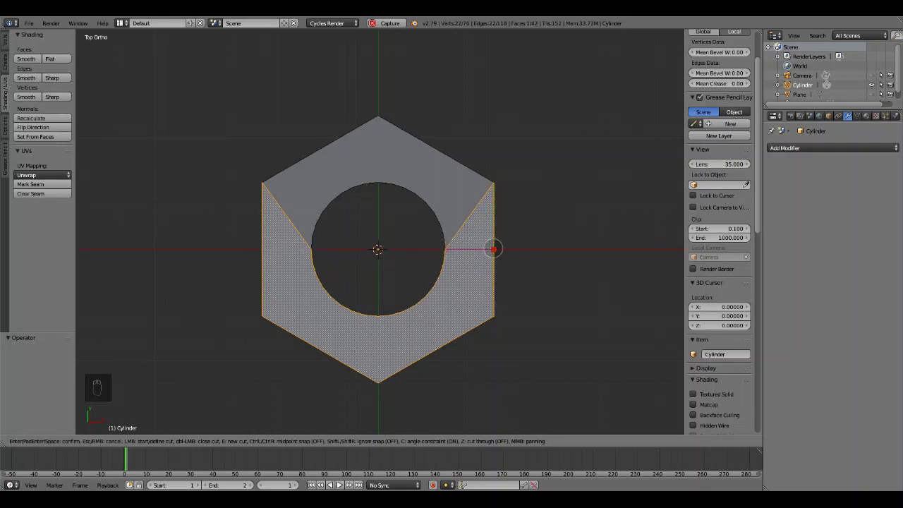
key(Return)
Step: Knife-cut a straight, angle-constrained line along the X axis from the hole's left edge vertex to the hexagon's left side
key(k)
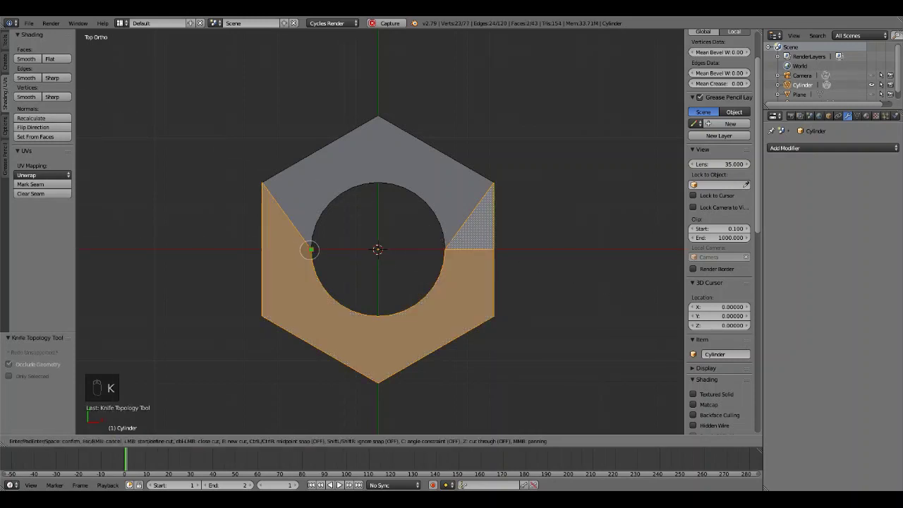
click(311, 249)
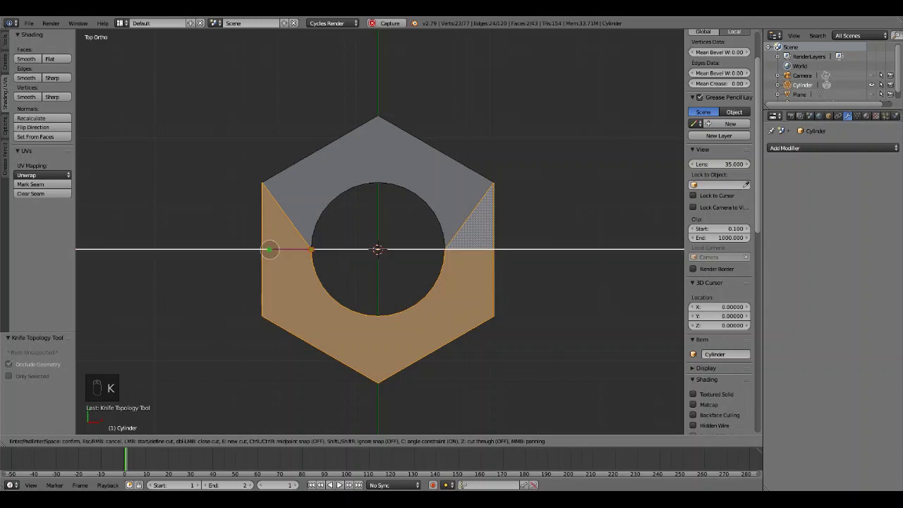
click(262, 249)
key(Return)
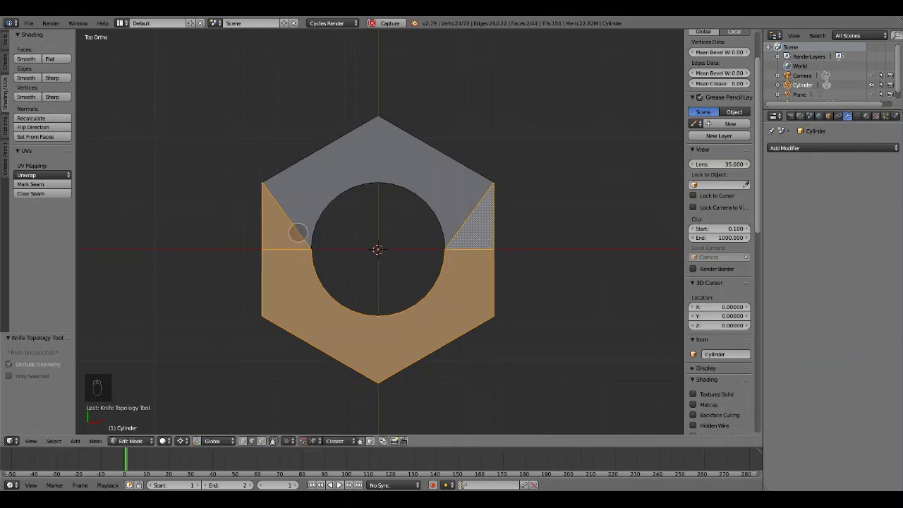
Step: Dissolve the two diagonal edges running from the hole to the hexagon's upper corners on the top face
key(a)
right_click(471, 215)
key(x)
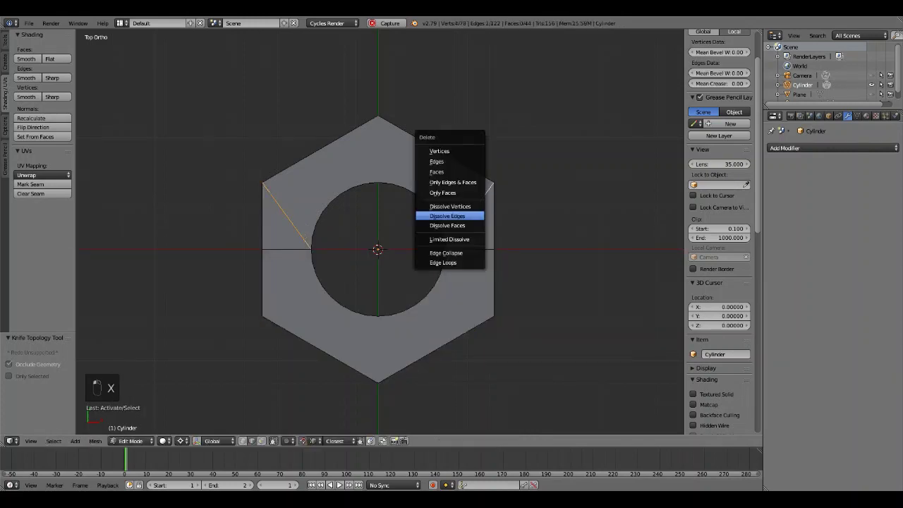
click(459, 211)
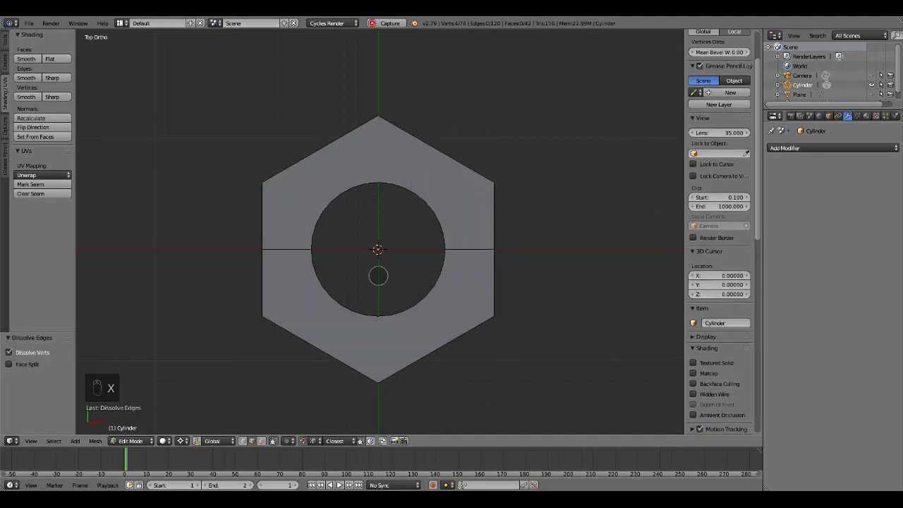
Step: In bottom view, Knife-cut an angle-constrained line along the X axis between the midpoints of the hexagon's right and left sides
key(ctrl+KP_7)
key(k)
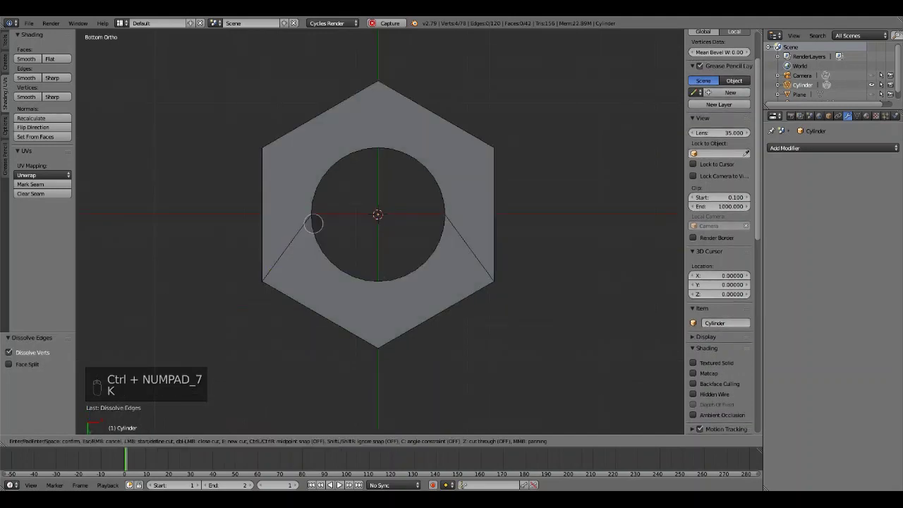
ctrl+click(493, 214)
key(c)
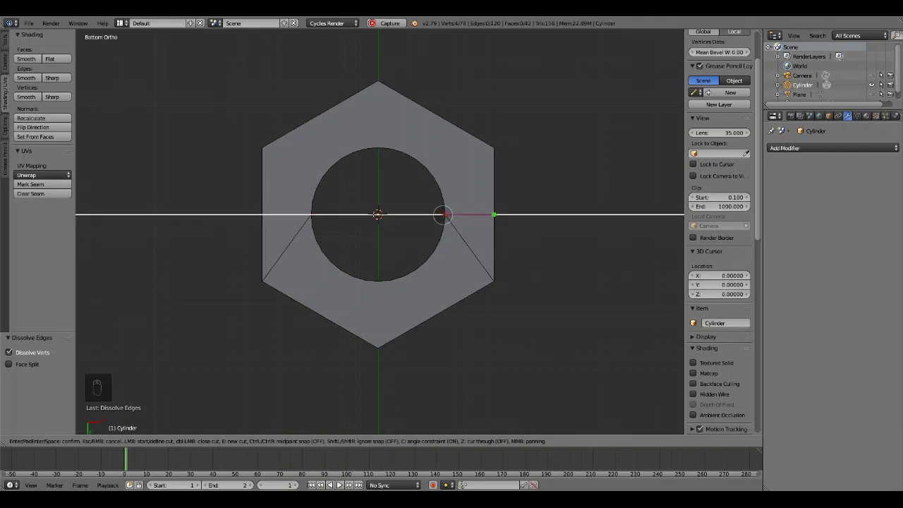
click(262, 214)
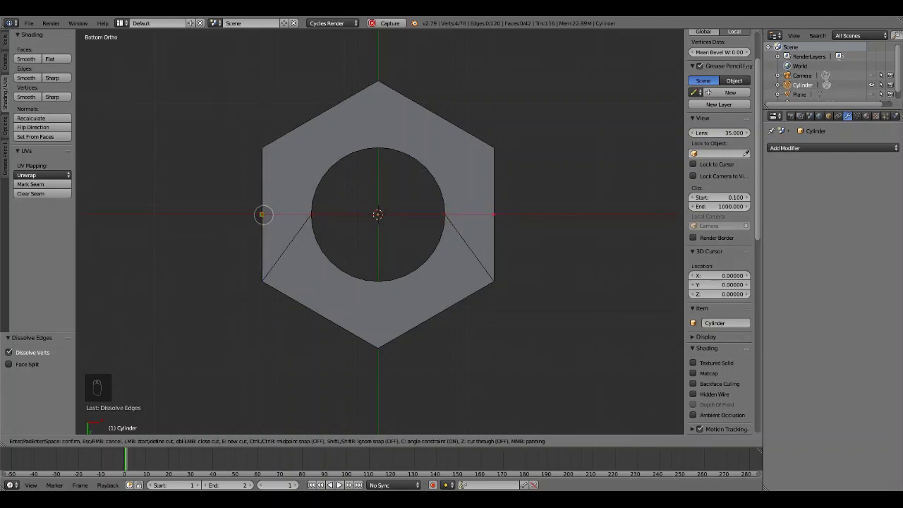
key(Return)
Step: Dissolve the two diagonal edges between the hole and the hexagon's lower corners on the bottom face
right_click(305, 236)
shift+right_click(472, 249)
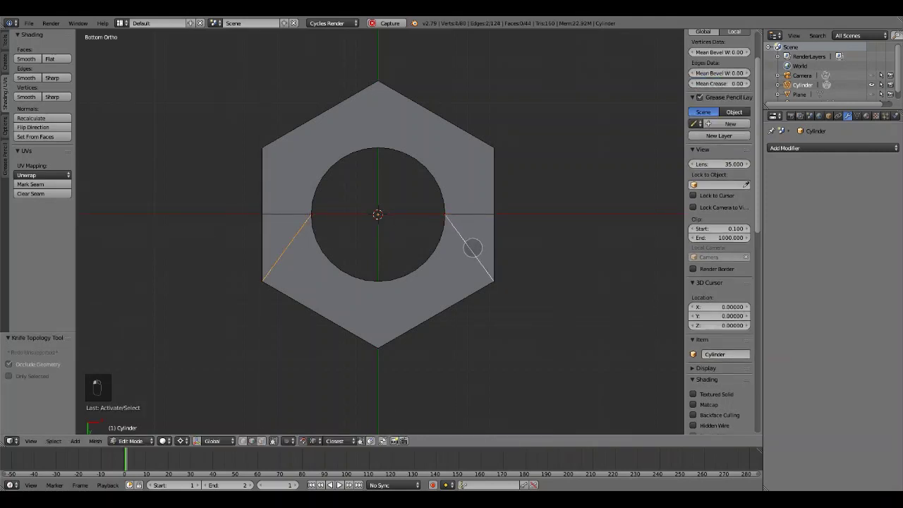
key(x)
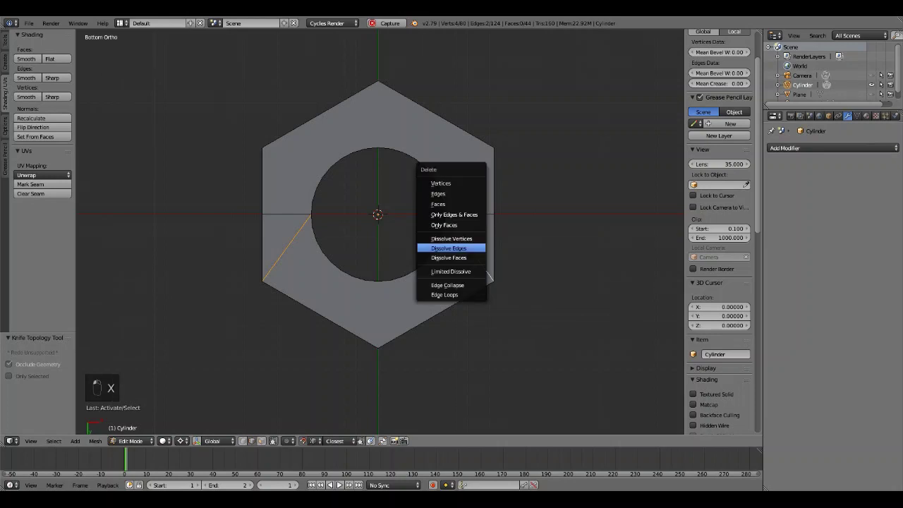
click(448, 248)
Step: Select the edge loops around both rims of the hole and bevel them with a 0.06 offset and 2 segments
middle_drag(449, 248, 437, 189)
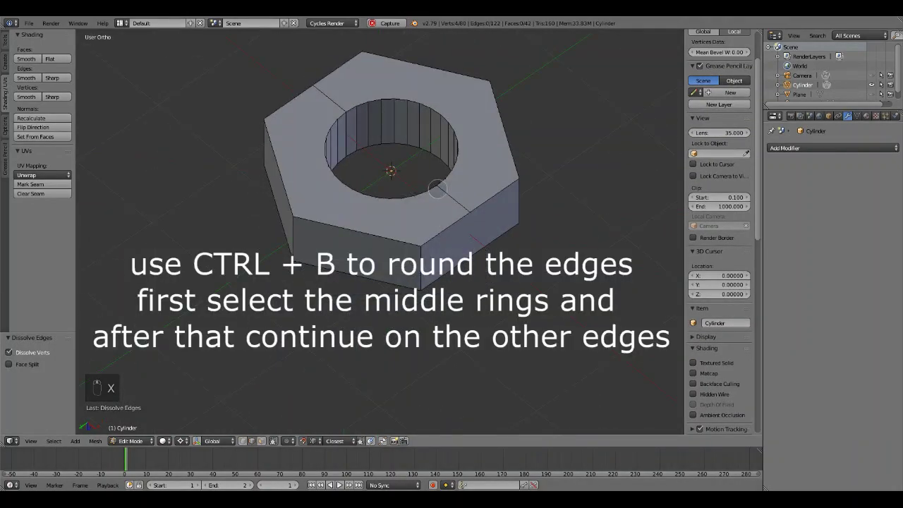
alt+right_click(437, 188)
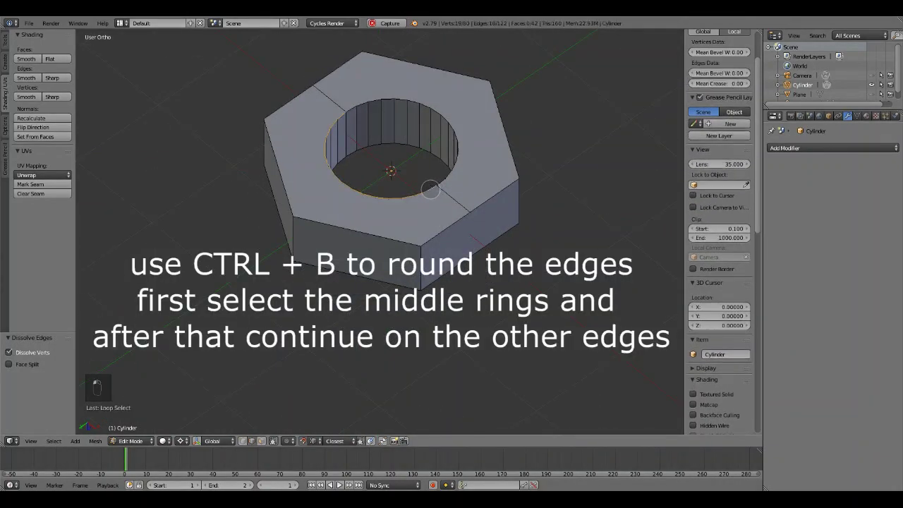
alt+shift+right_click(440, 182)
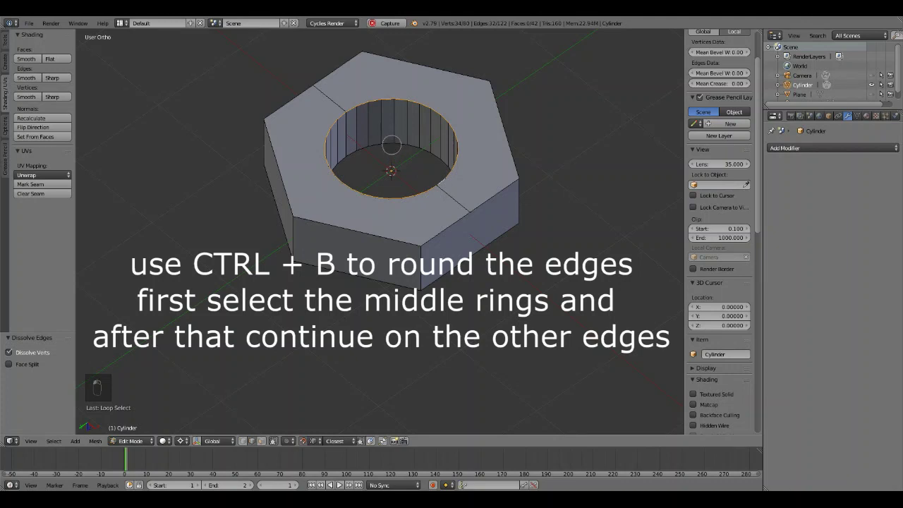
ctrl+alt+shift+right_click(354, 156)
key(ctrl+b)
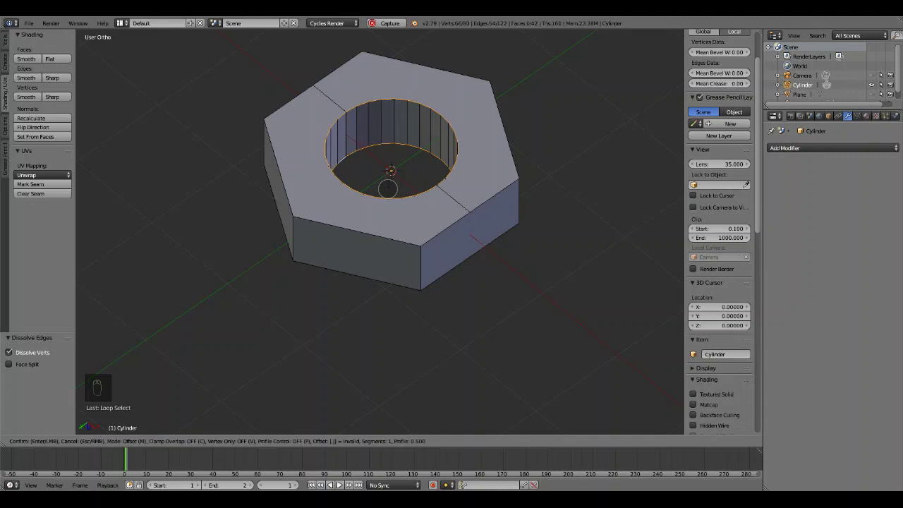
text(02)
key(BackSpace)
text(6)
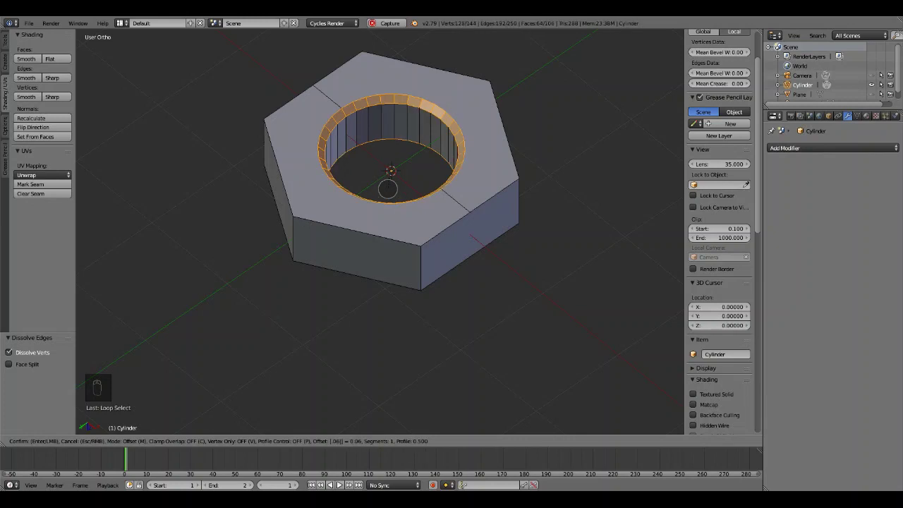
scroll(402, 159, up, 1)
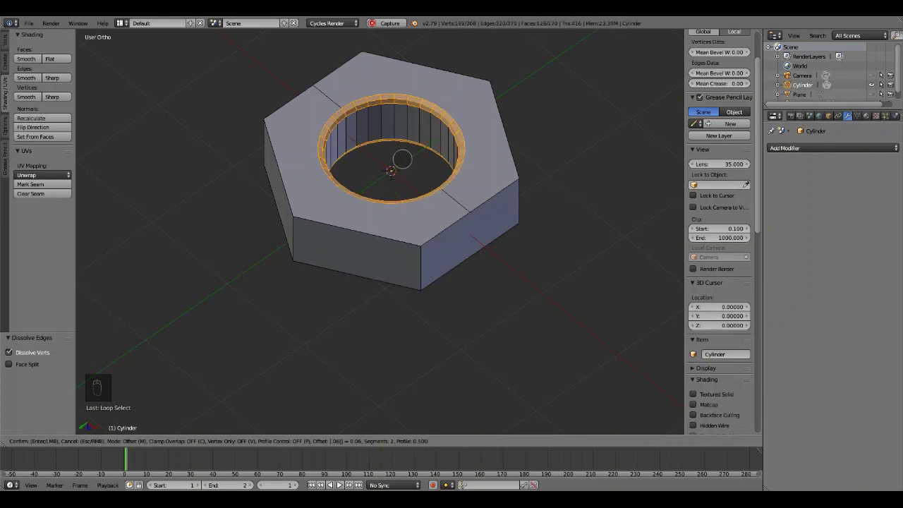
click(403, 158)
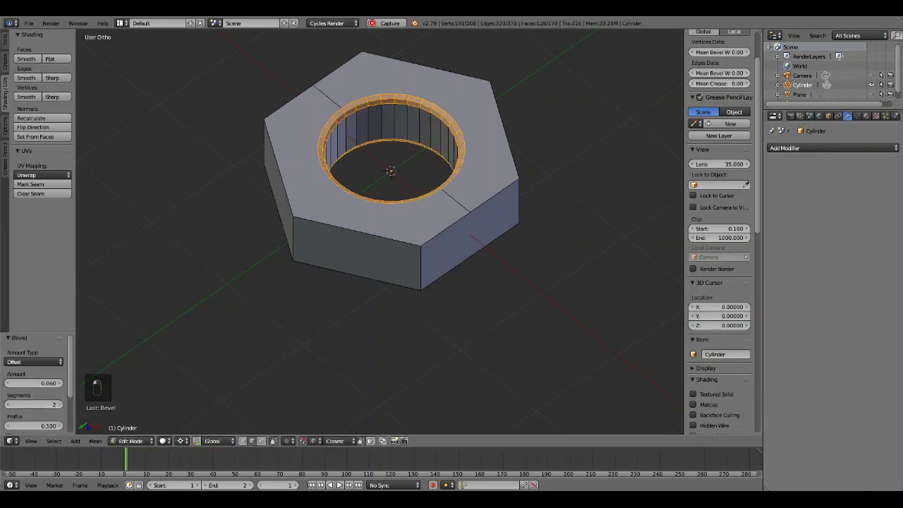
Step: Shade the hole's bevel faces smooth, check the nut in Object Mode, and return to Edit Mode
click(26, 59)
key(Tab)
key(Tab)
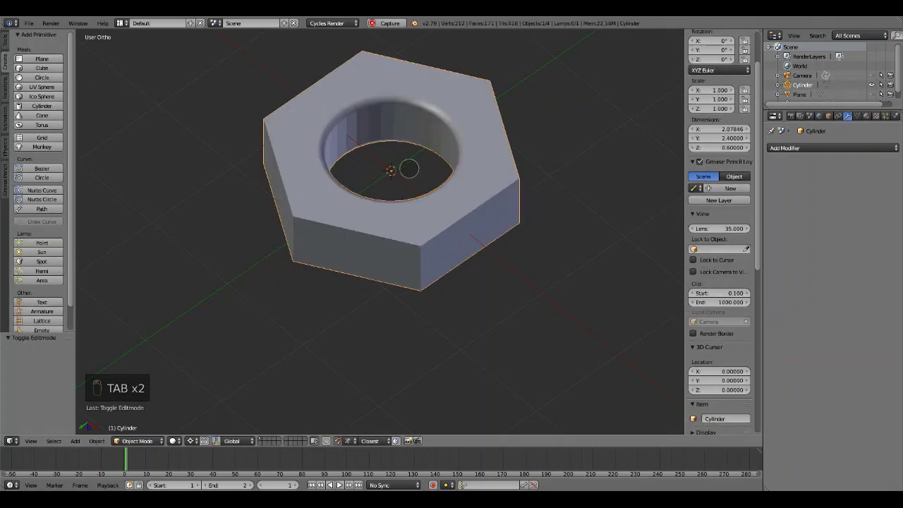
middle_drag(411, 182, 492, 182)
key(Tab)
right_click(466, 198)
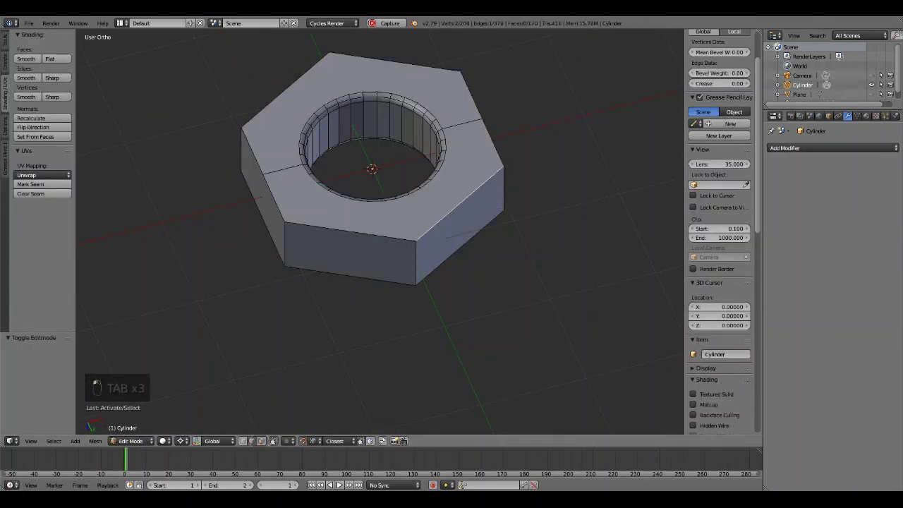
alt+right_click(415, 240)
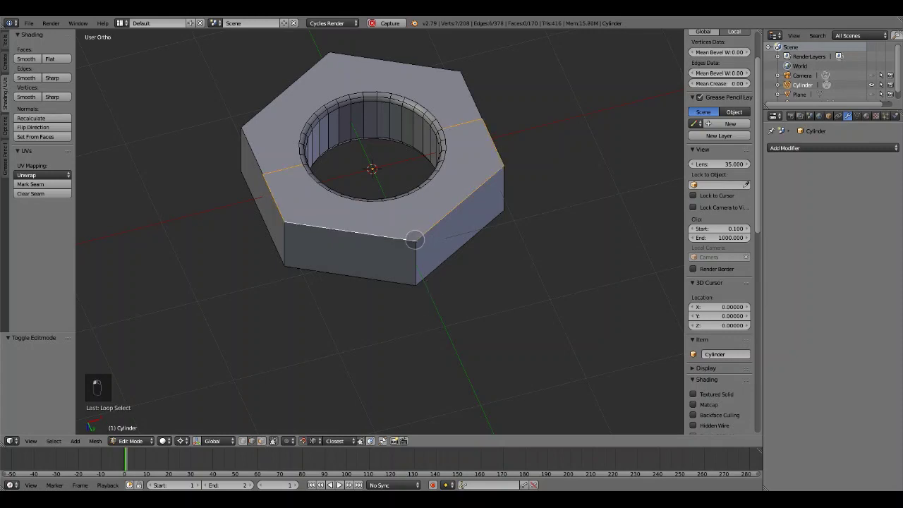
shift+right_click(280, 169)
shift+right_click(452, 120)
alt+shift+right_click(467, 90)
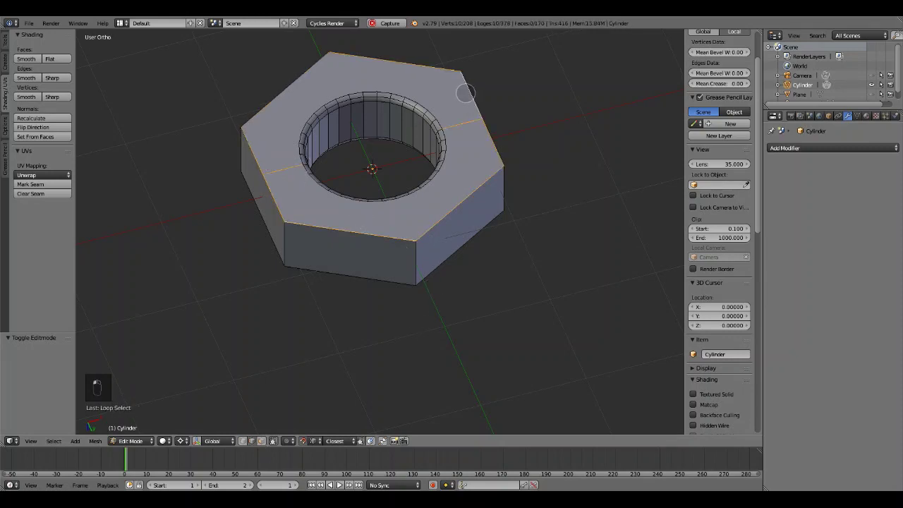
shift+right_click(286, 168)
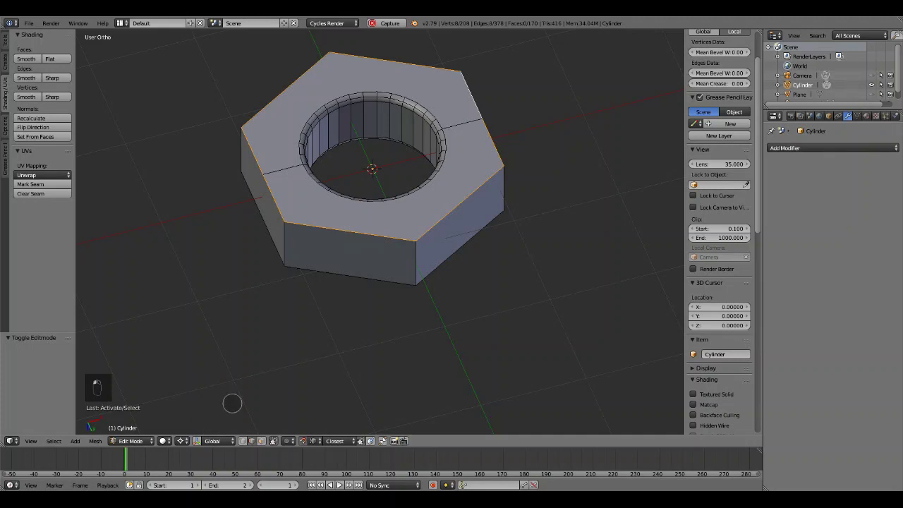
key(ctrl+b)
right_click(230, 403)
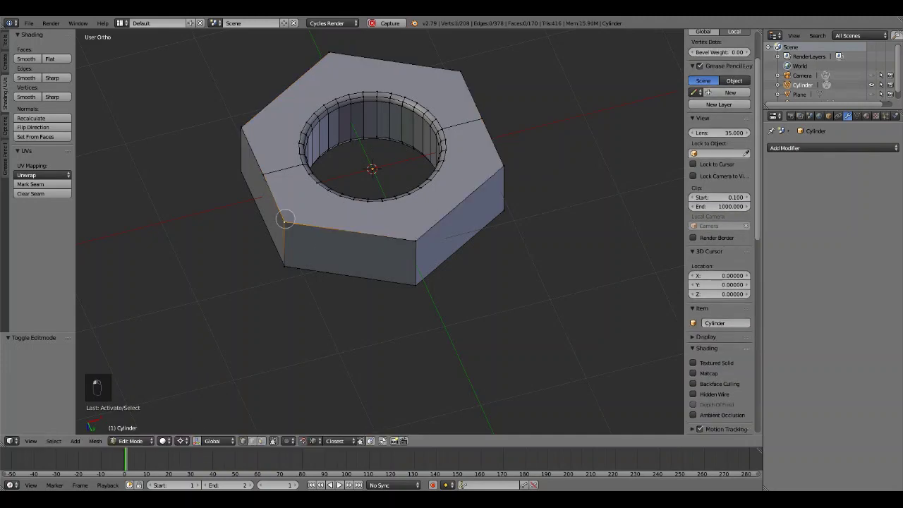
Step: Bevel the six outer corner vertices of the nut's bottom face with Vertex Only on and a 0.3 offset
right_click(411, 238)
shift+right_click(477, 174)
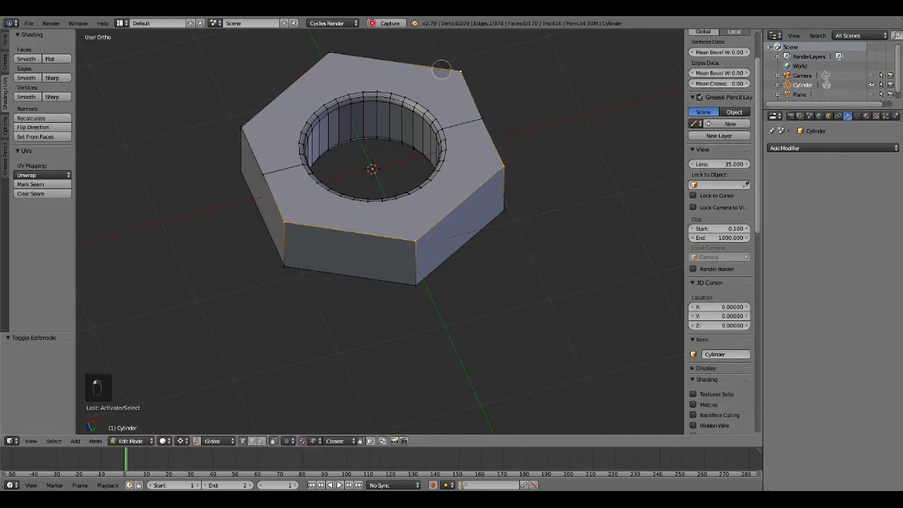
shift+right_click(333, 56)
shift+right_click(242, 136)
key(ctrl+b)
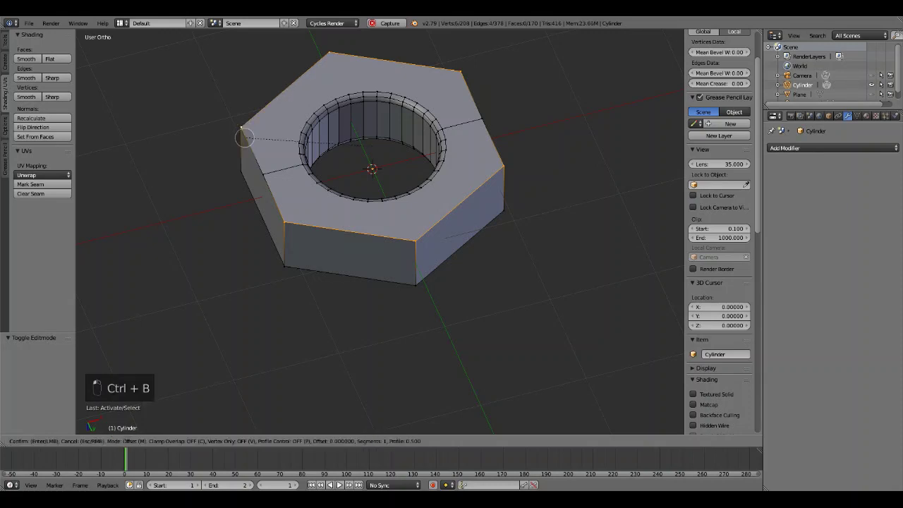
key(v)
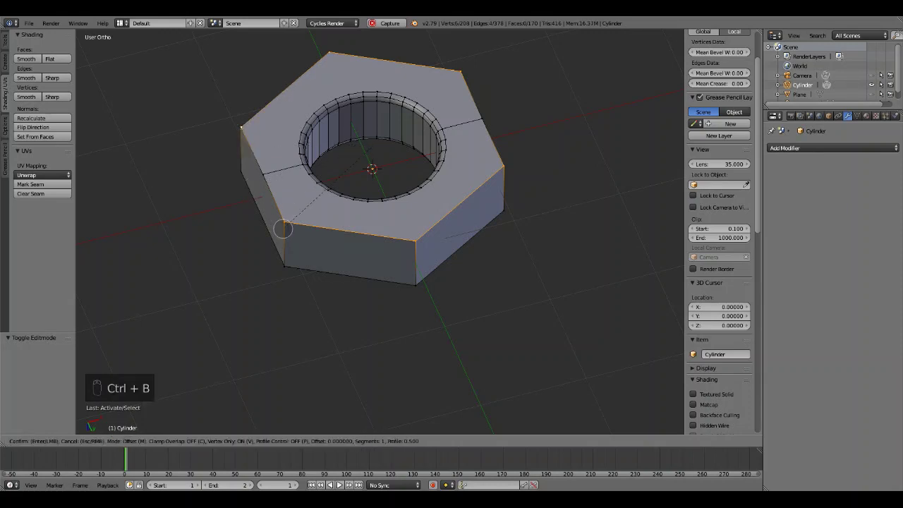
text(.3)
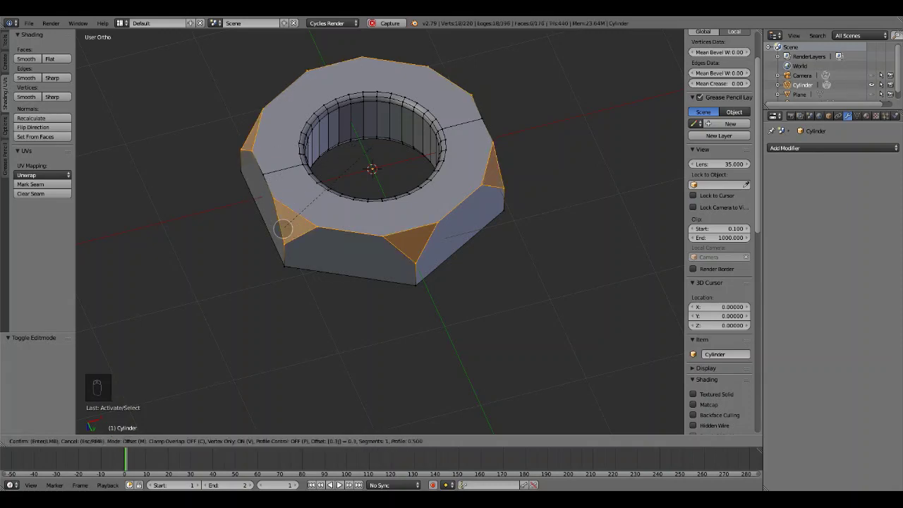
Step: Try offsets of 0.1 and 0.2 for the corner vertex bevel, and settle on 0.15
key(BackSpace)
text(2)
key(BackSpace)
key(BackSpace)
text(1)
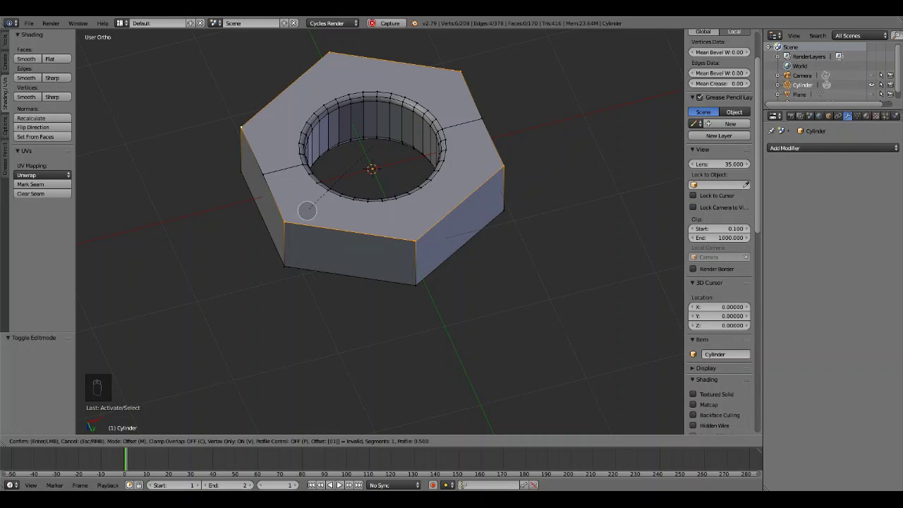
key(BackSpace)
text(.1)
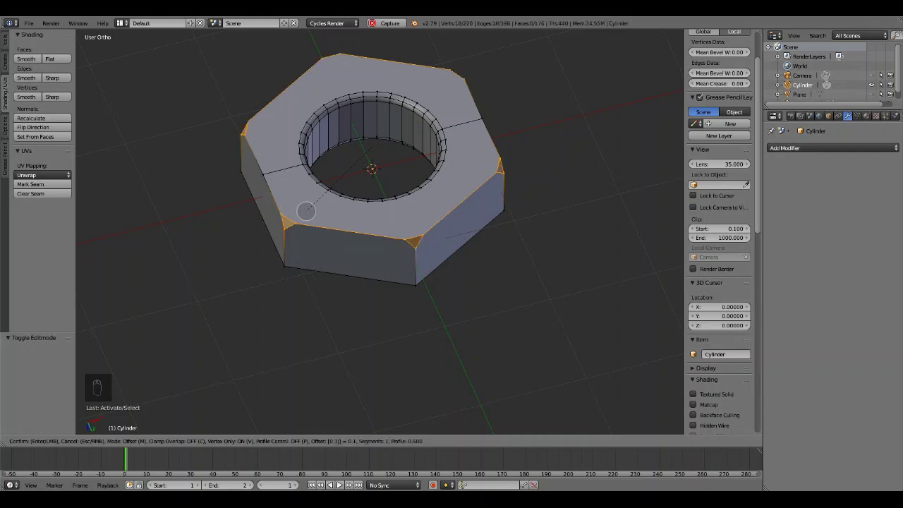
key(BackSpace)
text(2)
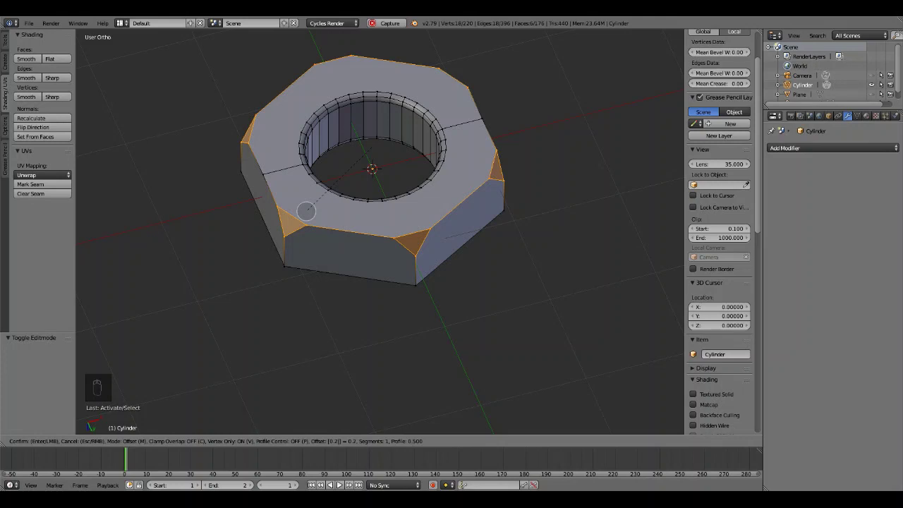
key(BackSpace)
text(15)
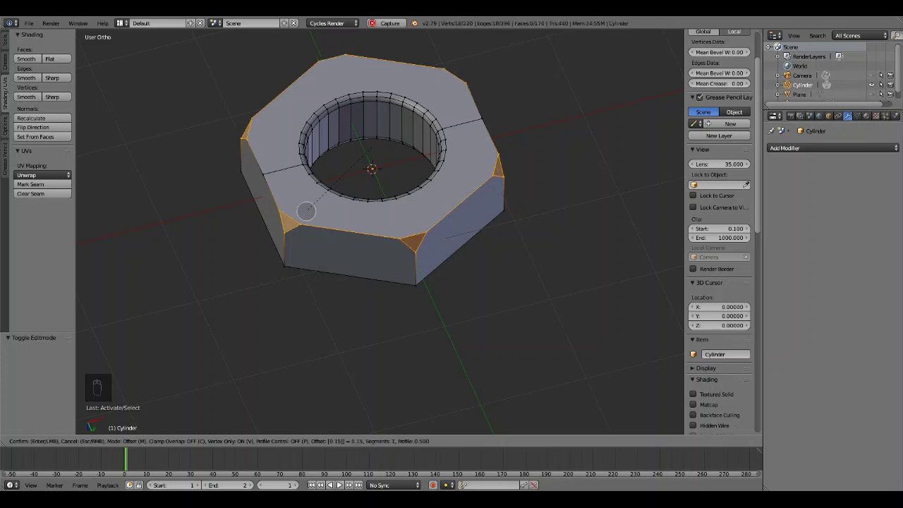
key(Return)
Step: Bevel the six corner vertices of the nut's opposite face with Vertex Only on and a 0.15 offset, and check the nut in Object Mode
middle_drag(313, 246, 409, 198)
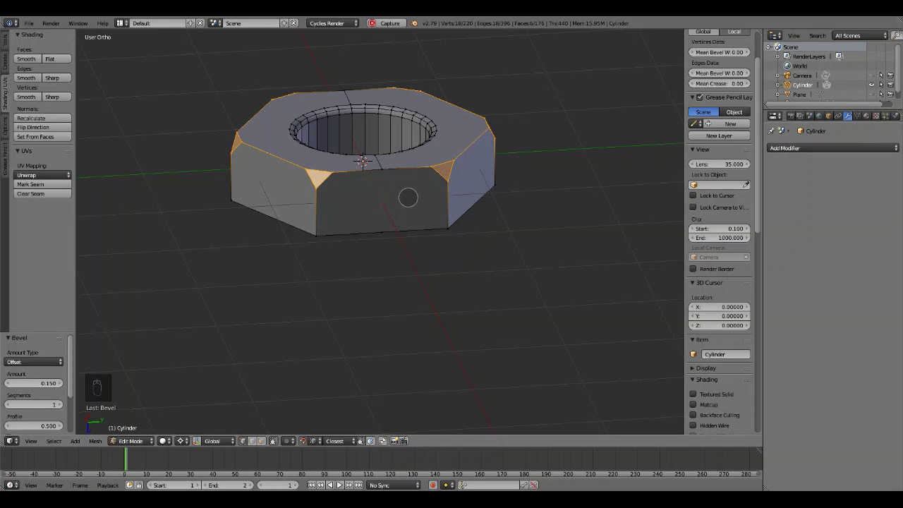
middle_drag(387, 203, 397, 135)
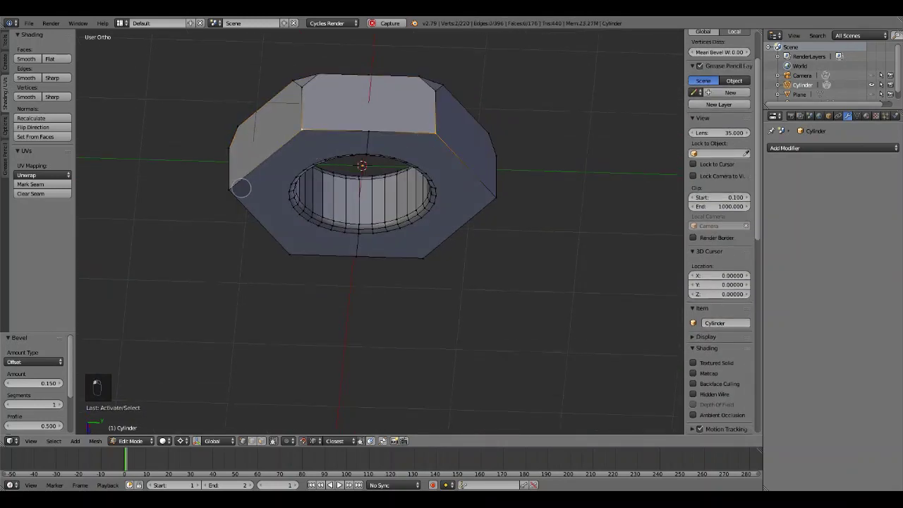
right_click(240, 189)
shift+right_click(310, 256)
shift+right_click(416, 255)
shift+right_click(487, 202)
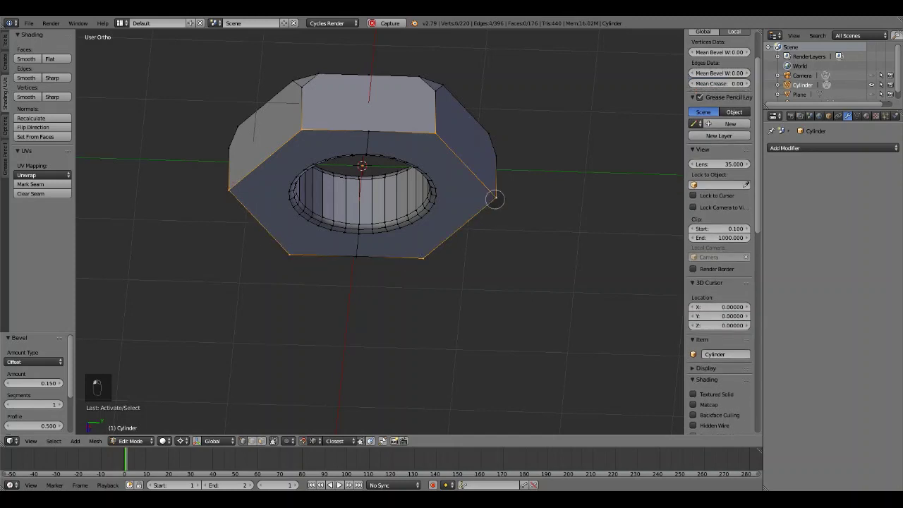
key(ctrl+b)
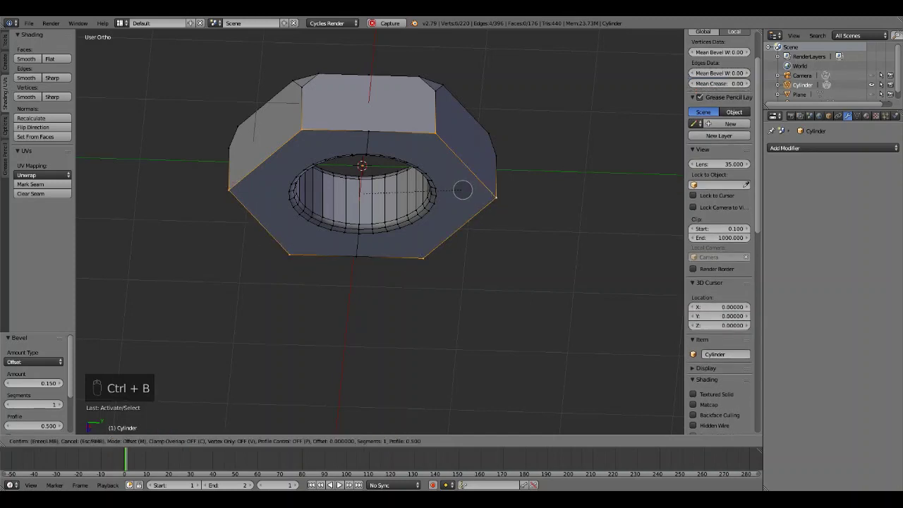
text(v)
text(0.)
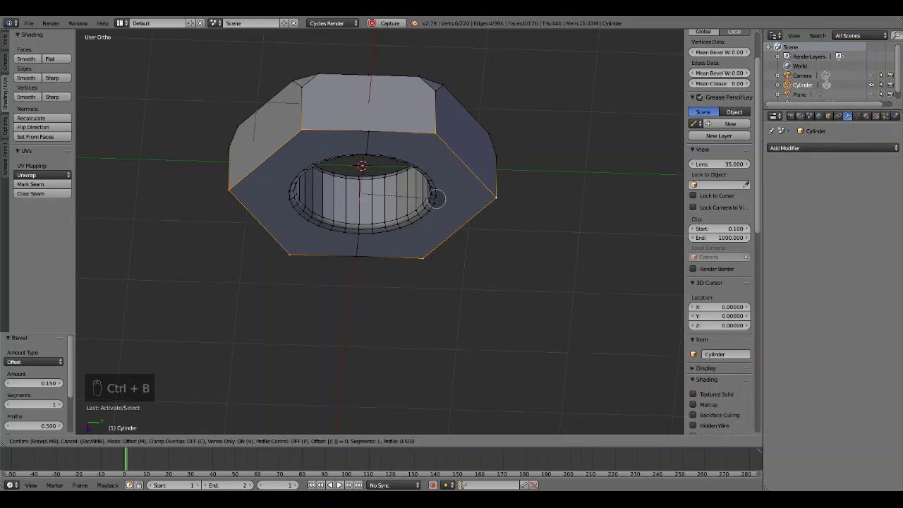
text(15)
key(Return)
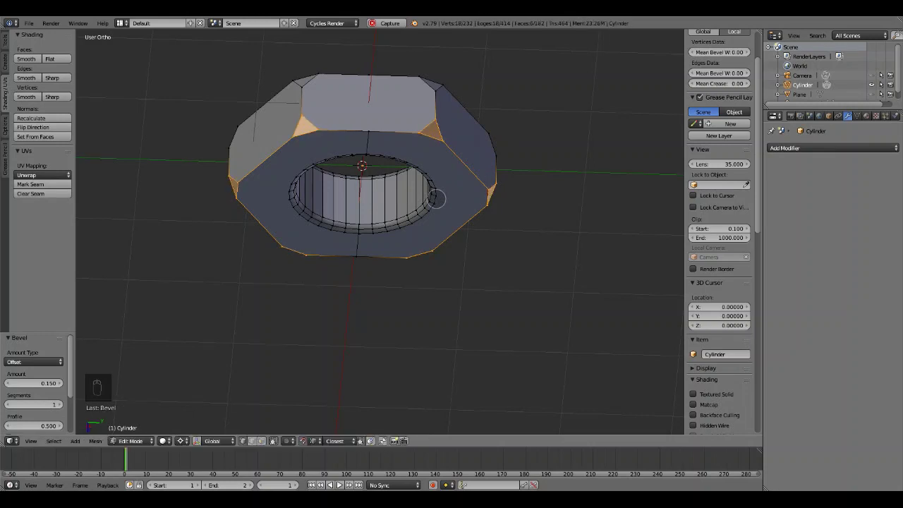
middle_drag(436, 198, 381, 261)
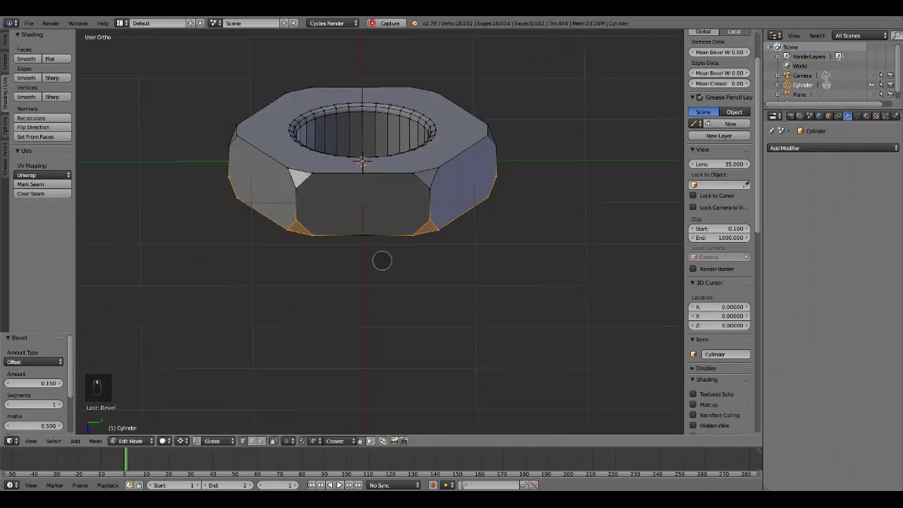
scroll(381, 261, up, 1)
key(Tab)
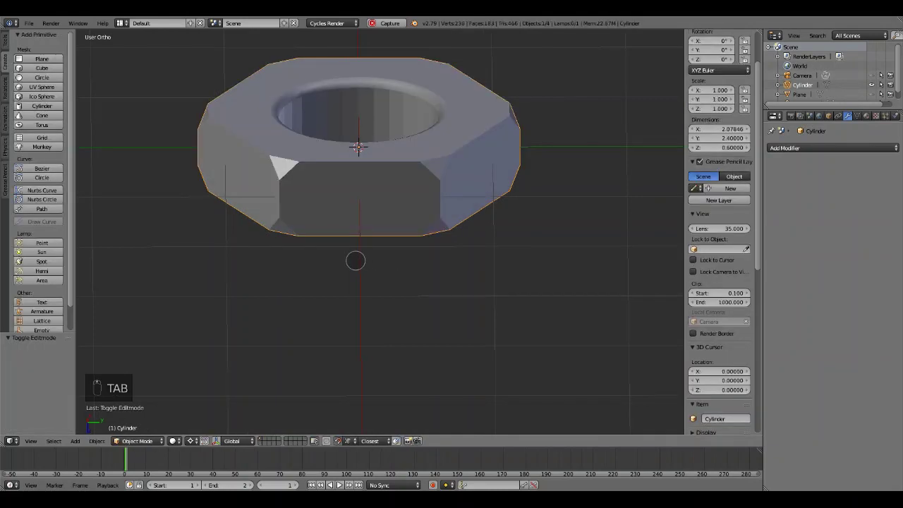
key(Tab)
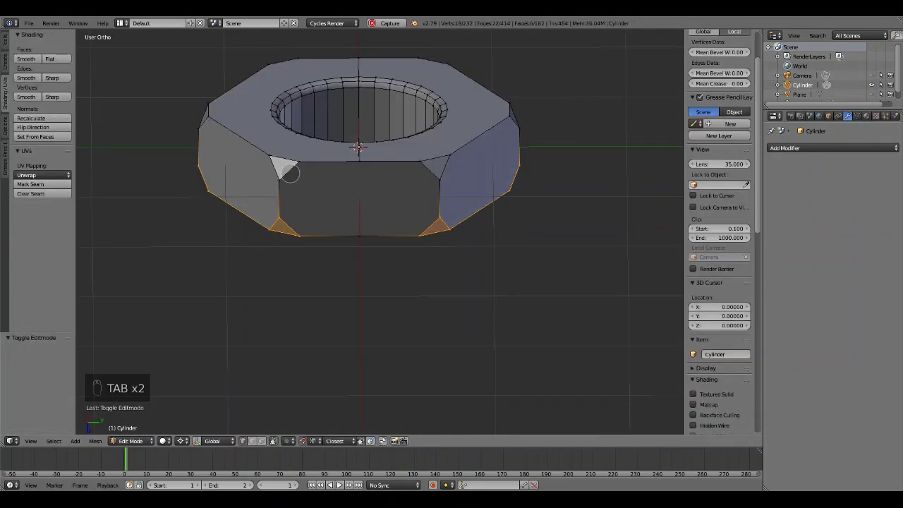
Step: Switch to face selection and add the triangular chamfer faces at the other face's corners to the selection
click(261, 441)
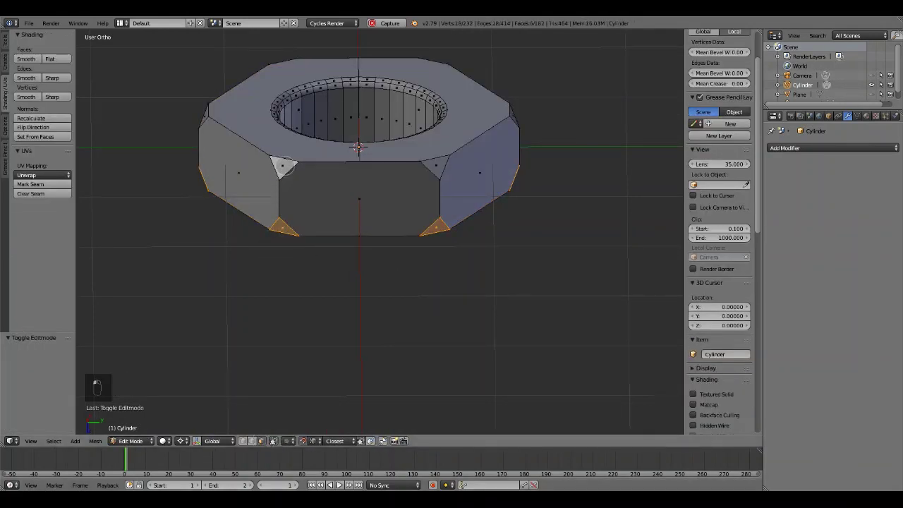
shift+click(286, 166)
shift+click(436, 165)
middle_drag(254, 229, 327, 238)
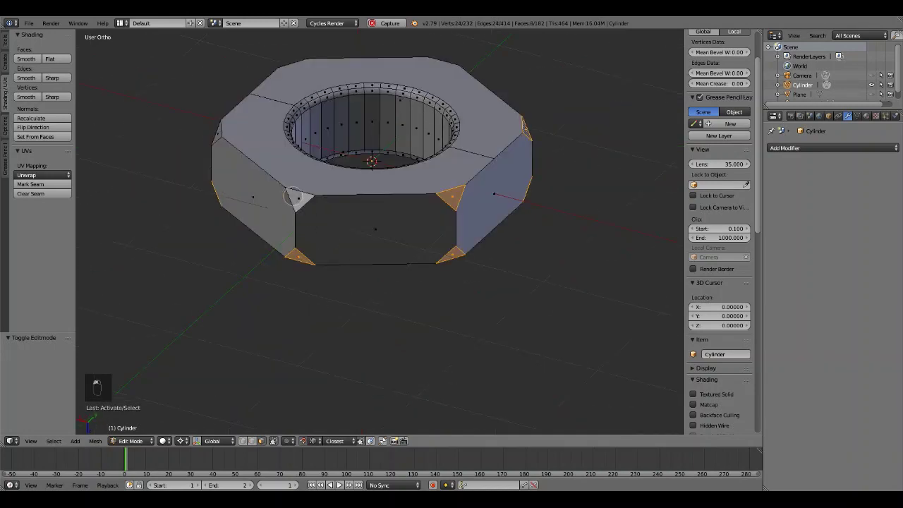
shift+click(218, 133)
middle_drag(218, 133, 310, 189)
Step: Knife-cut two lines on the nut's face from the straight cut's end at the hole rim to the neighbouring chamfer corners
middle_drag(250, 115, 413, 151)
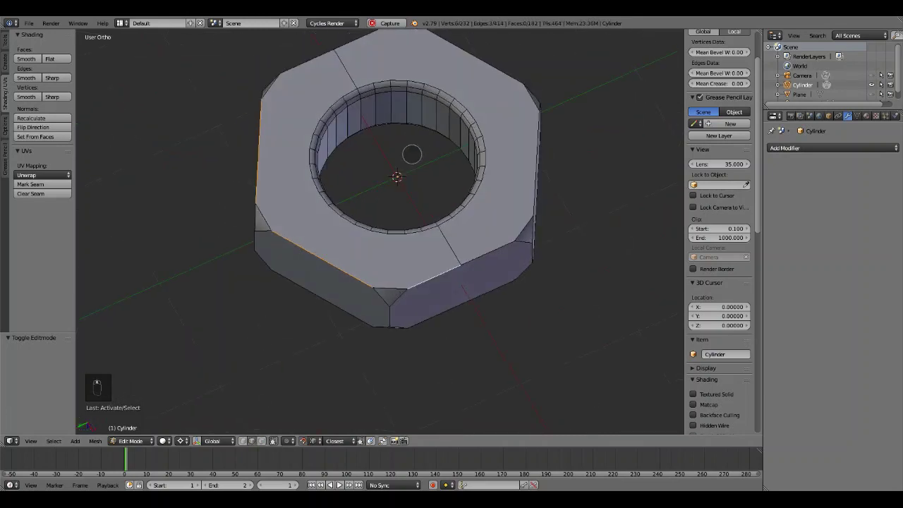
key(k)
click(437, 225)
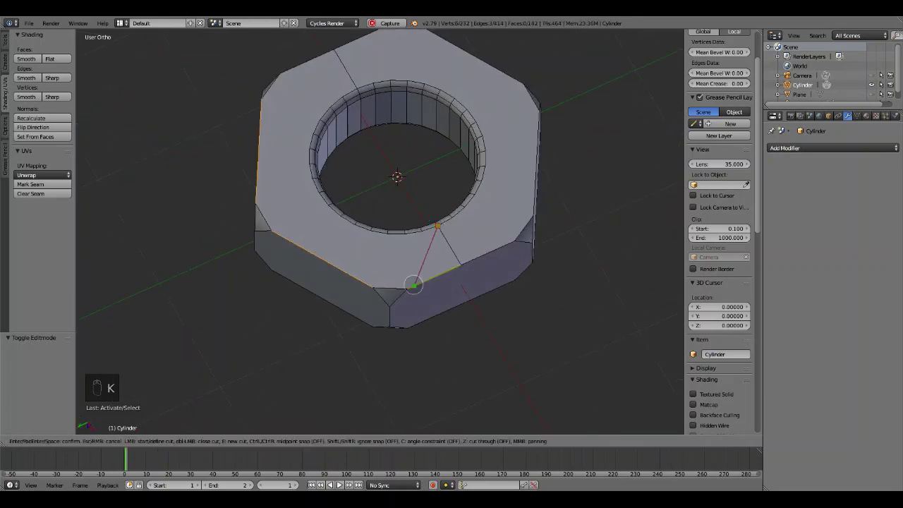
click(408, 288)
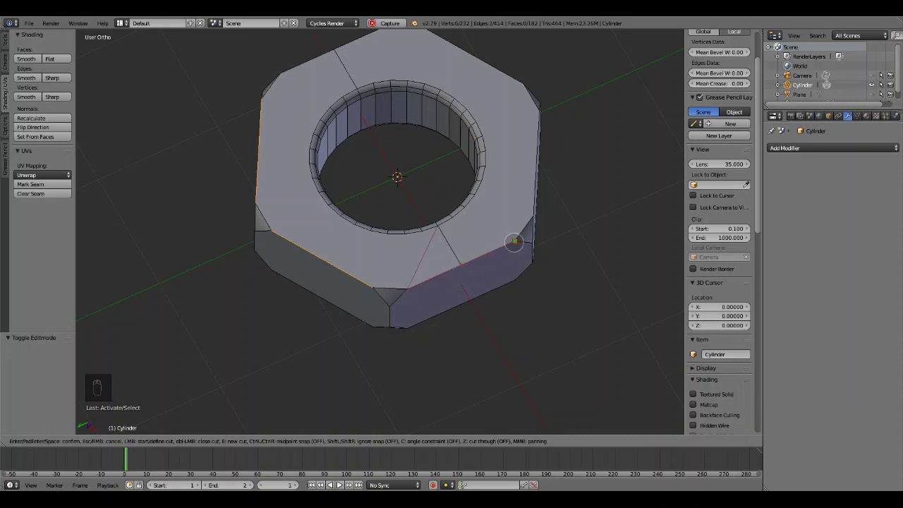
click(515, 242)
click(437, 226)
key(Return)
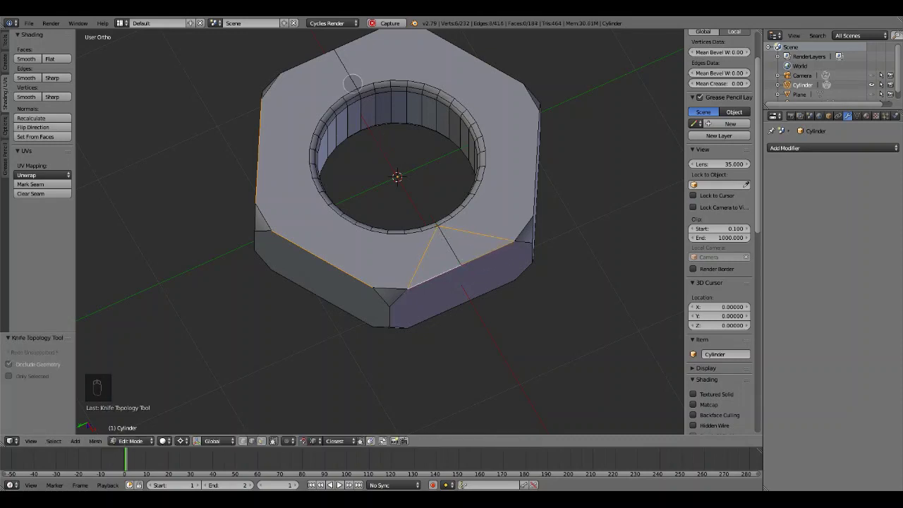
Step: Dissolve the straight middle edge between the two diagonal knife cuts on the nut's face
middle_drag(443, 253, 467, 380)
scroll(467, 380, down, 1)
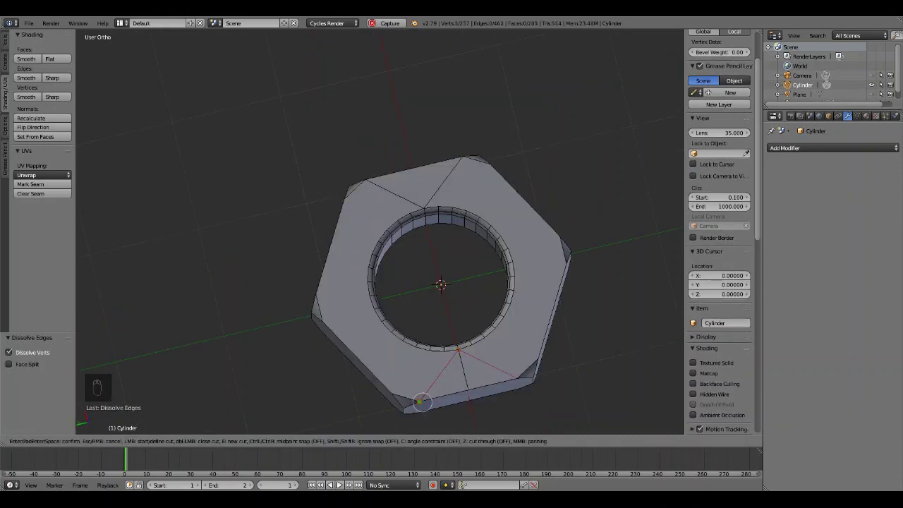
right_click(467, 379)
key(x)
click(467, 380)
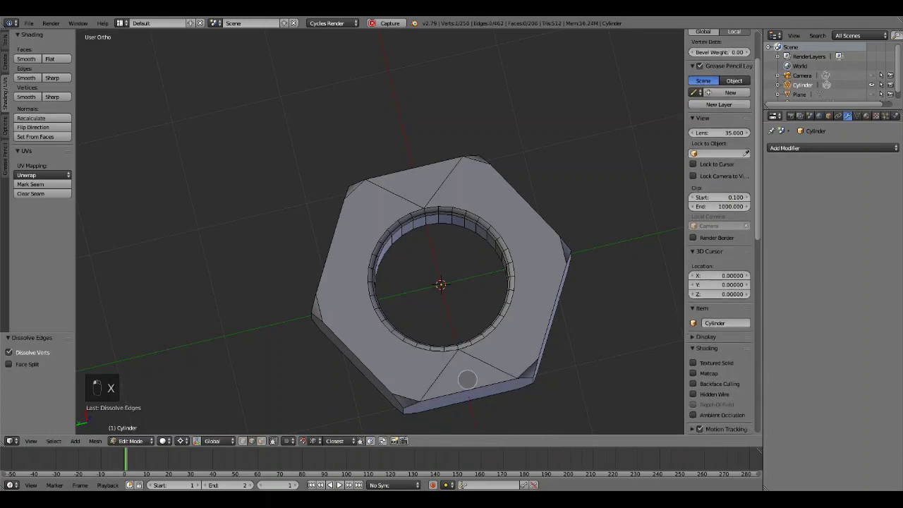
Step: Select the six straight outer edges around the nut's lower face, leaving out the chamfer edges
middle_drag(569, 352, 453, 228)
right_click(400, 218)
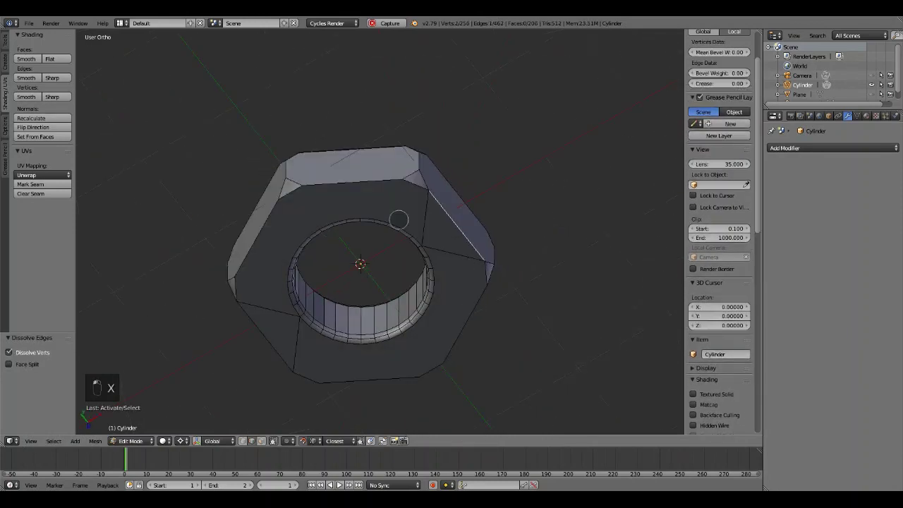
shift+right_click(275, 212)
shift+right_click(259, 327)
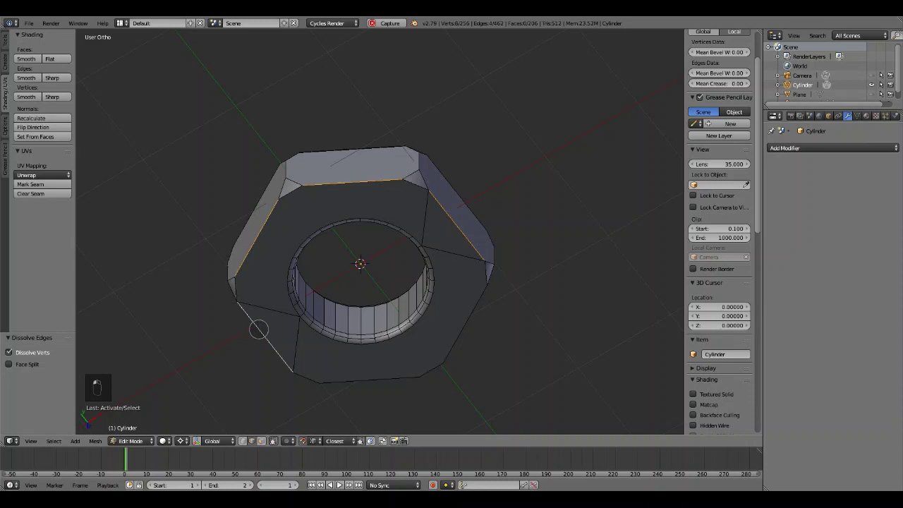
shift+right_click(359, 376)
middle_drag(462, 342, 396, 299)
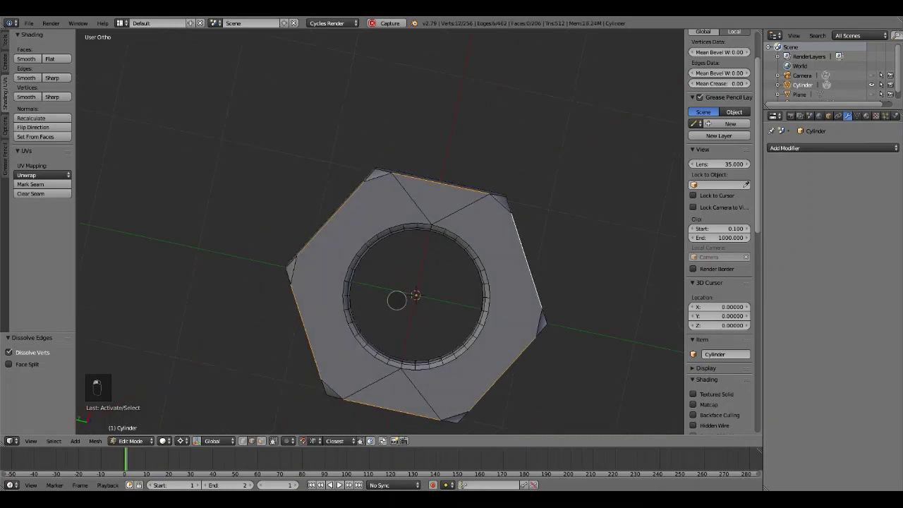
middle_drag(482, 308, 479, 360)
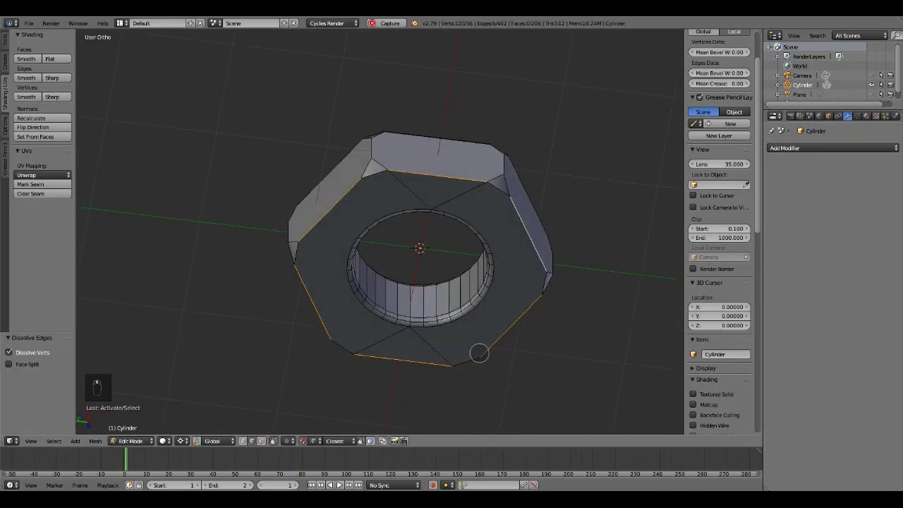
Step: Try a bevel with a 0.03 offset and 1 segment on the six outer face edges
key(ctrl+b)
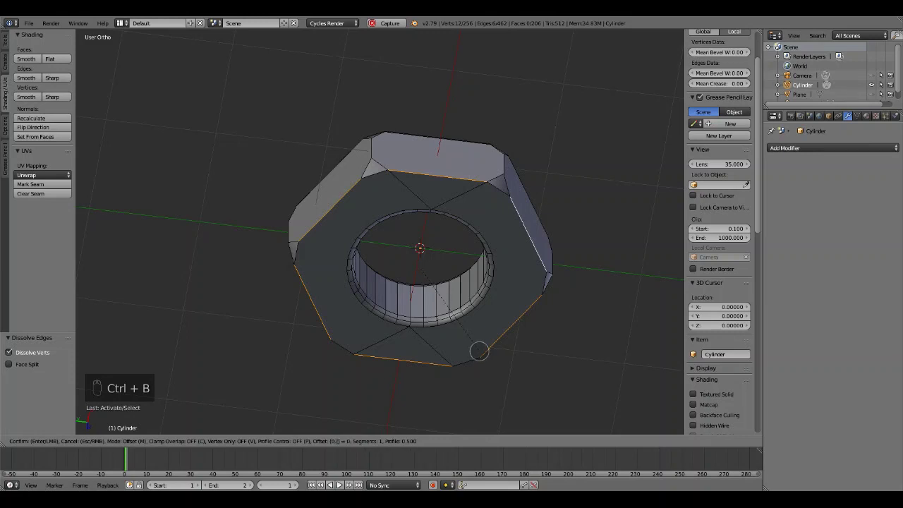
text(0.02)
key(BackSpace)
text(3)
key(Return)
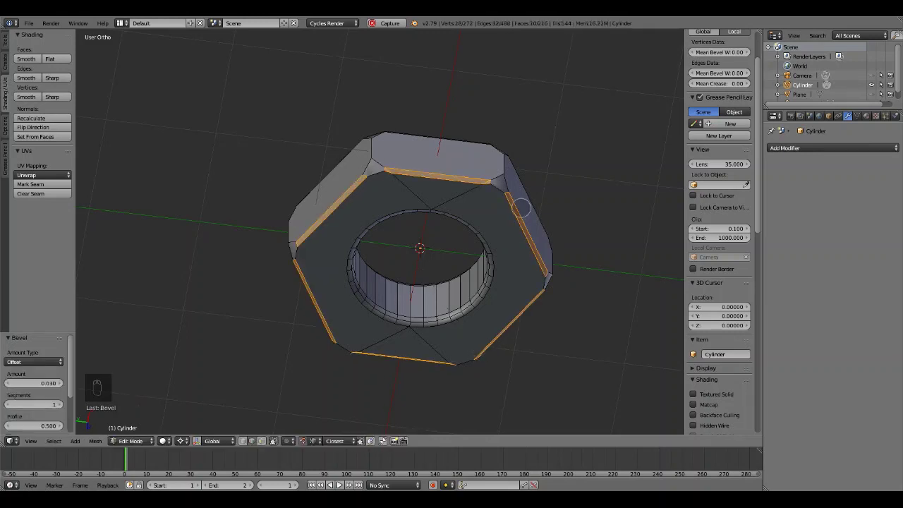
key(ctrl+z)
Step: Bevel the six outer face edges with a 0.03 offset and 2 segments, and check the nut in Object Mode
key(ctrl+b)
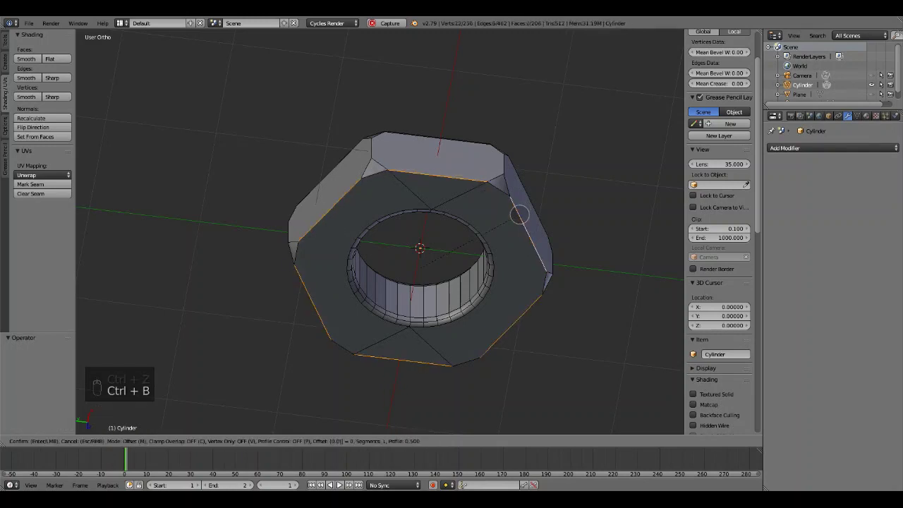
scroll(519, 215, up, 1)
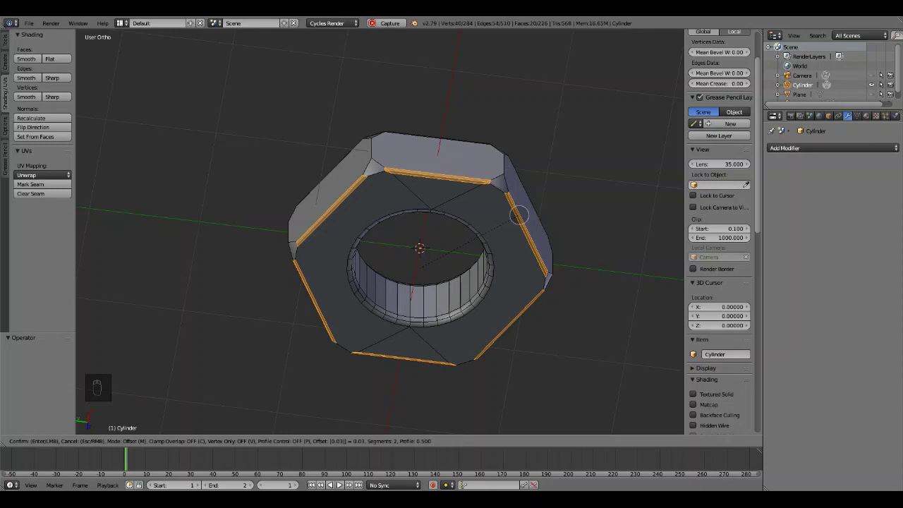
click(520, 214)
middle_drag(519, 215, 494, 309)
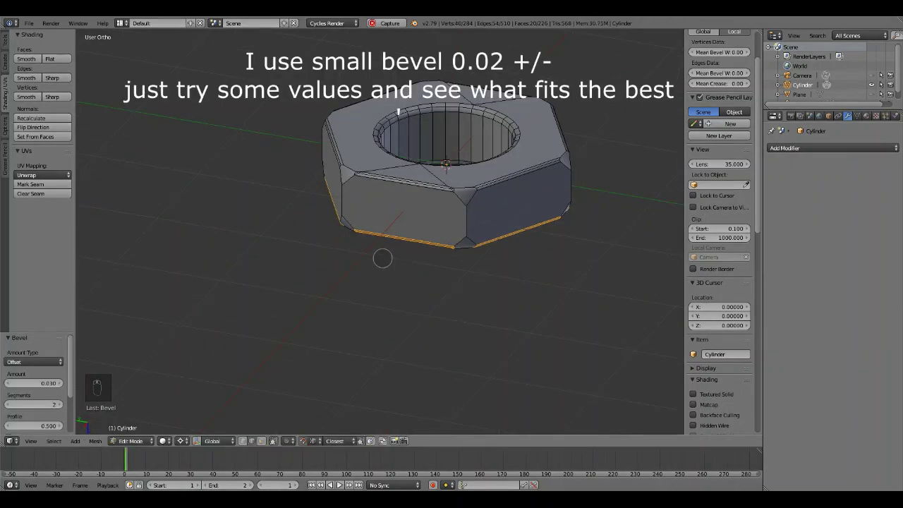
middle_drag(382, 258, 426, 211)
key(Tab)
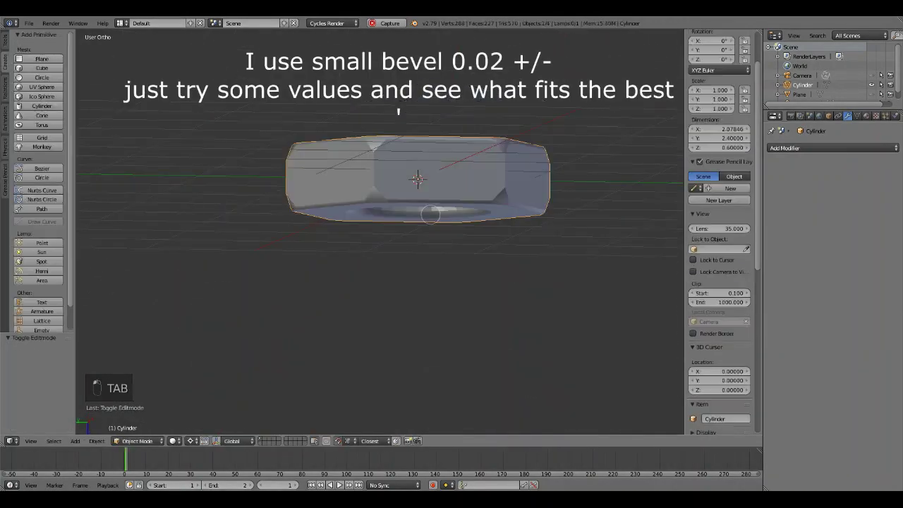
key(Tab)
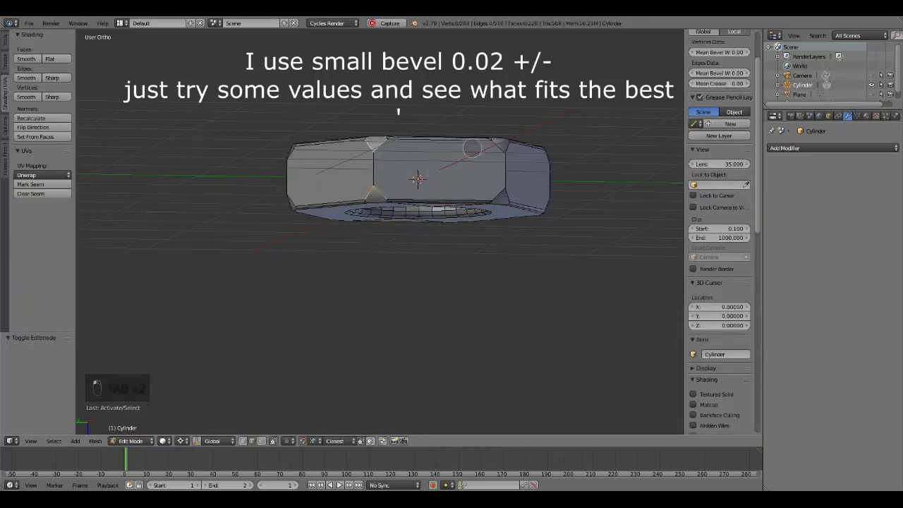
Step: Select the vertical edge at each of the nut's six corners together with the adjoining slanted edges of the triangular chamfers
ctrl+right_click(503, 149)
ctrl+right_click(505, 190)
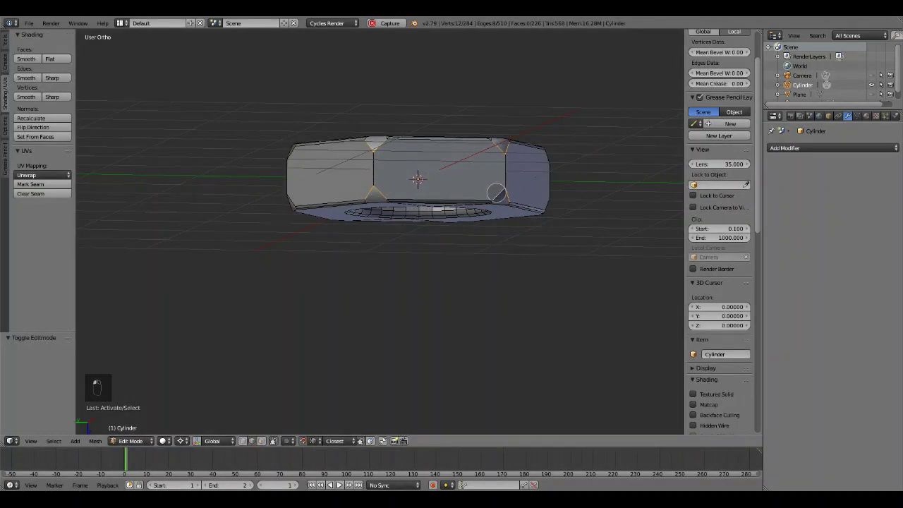
middle_drag(492, 198, 470, 228)
middle_drag(334, 187, 465, 204)
ctrl+right_click(308, 184)
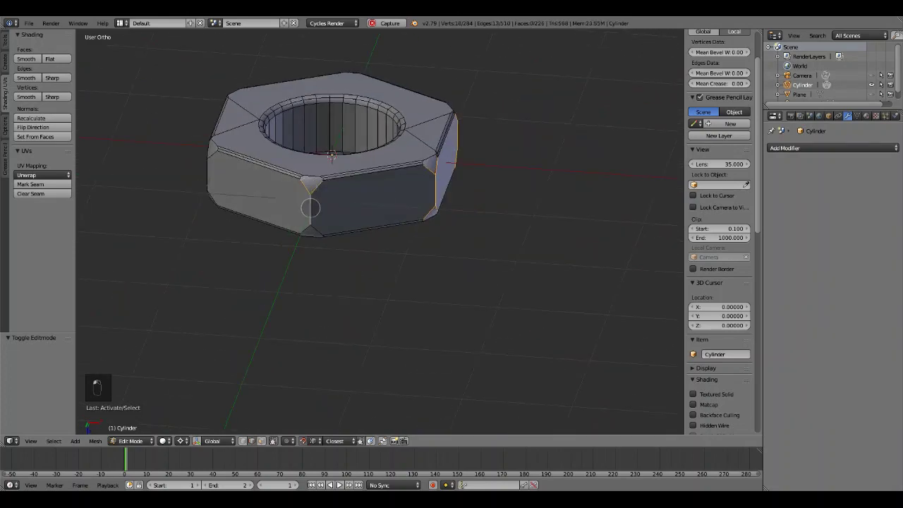
middle_drag(259, 218, 358, 215)
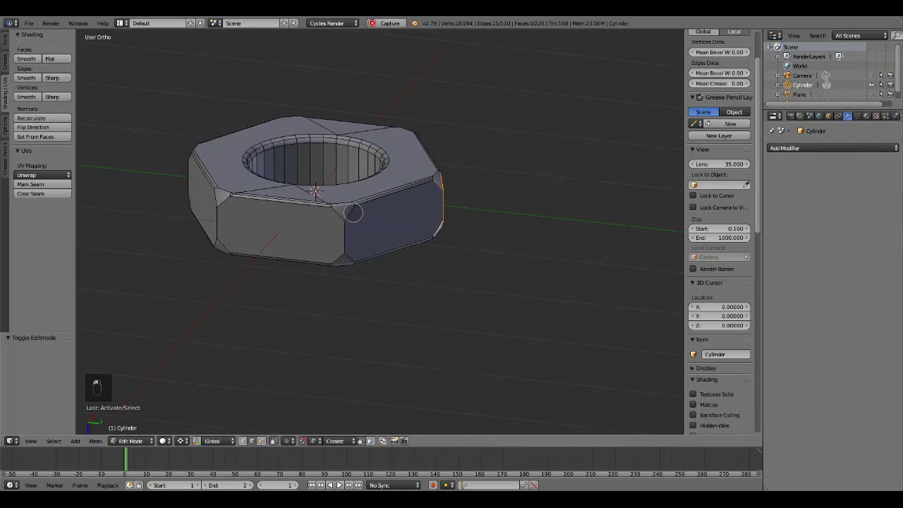
mouse_move(352, 212)
mouse_down()
mouse_move(339, 211)
mouse_move(345, 242)
mouse_up()
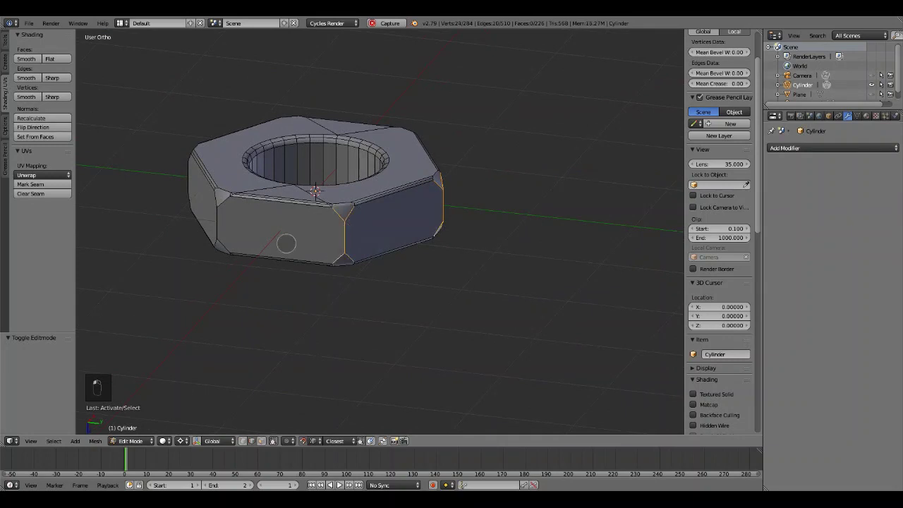
middle_drag(282, 242, 292, 223)
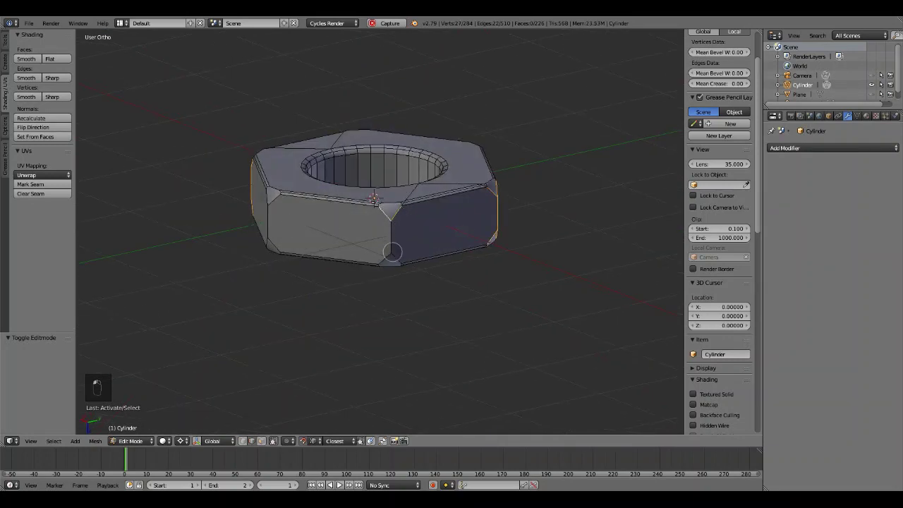
middle_drag(287, 221, 393, 221)
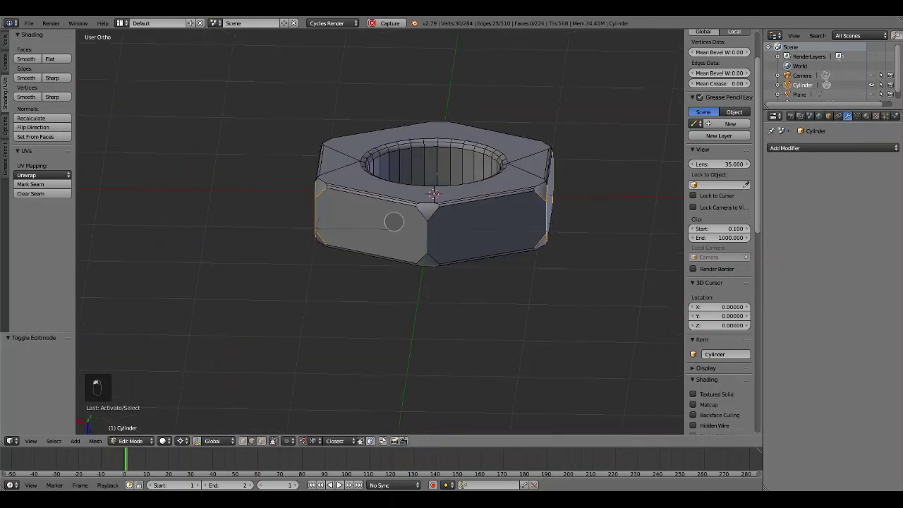
mouse_move(421, 214)
mouse_down()
mouse_move(416, 256)
mouse_move(430, 250)
mouse_up()
Step: Bevel the selected corner and chamfer edges with a 0.01 offset and 1 segment, and check the nut in Object Mode
key(ctrl+b)
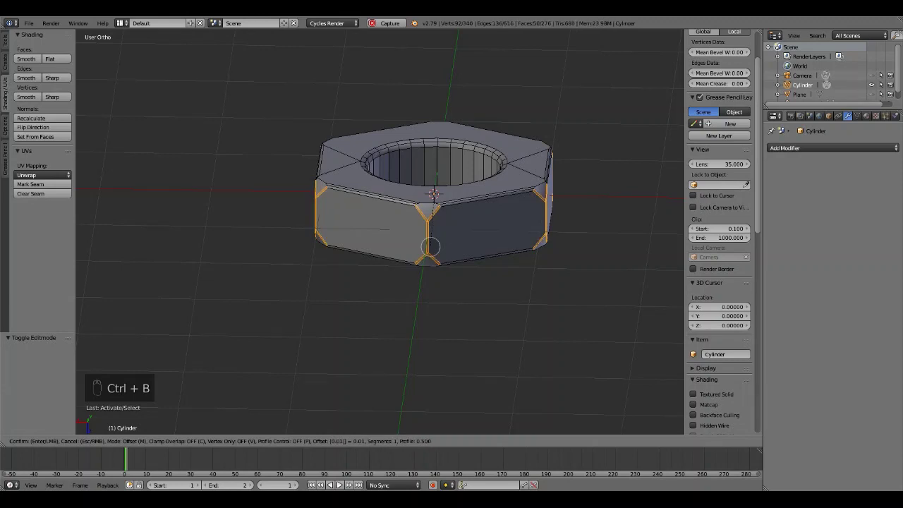
click(428, 246)
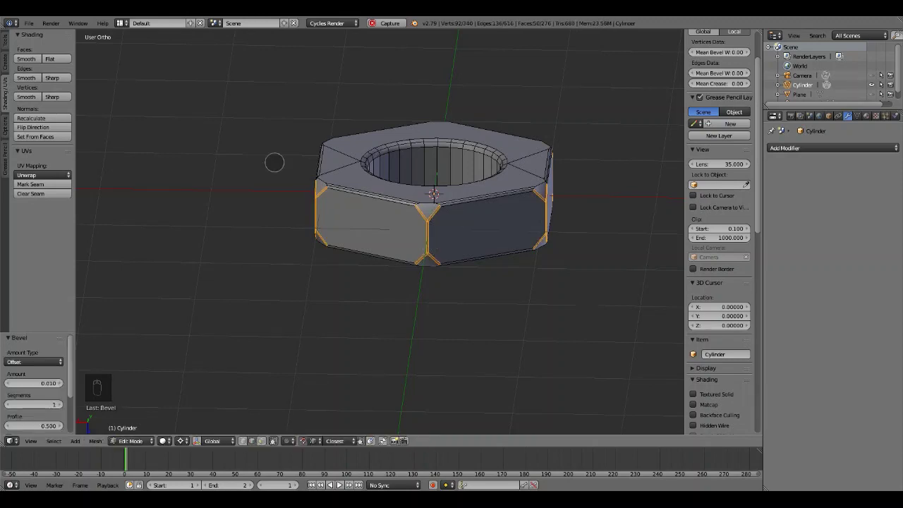
key(Tab)
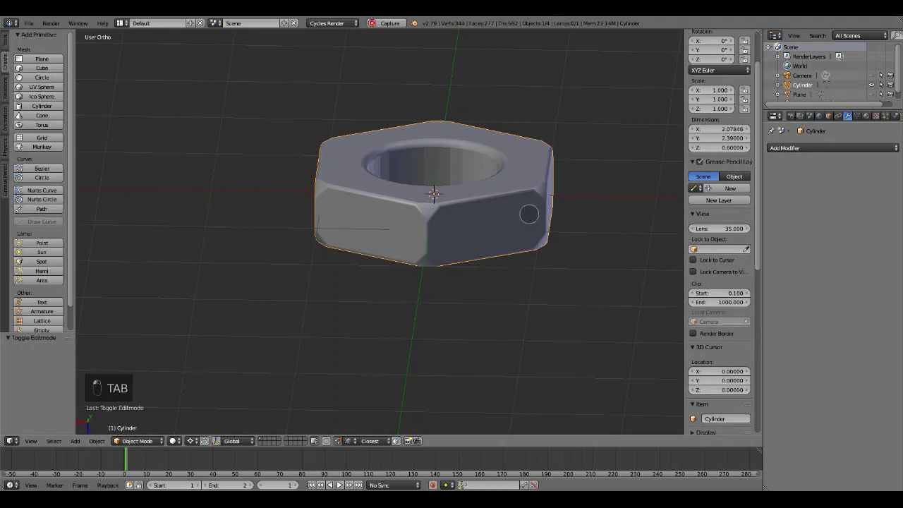
middle_drag(529, 214, 399, 179)
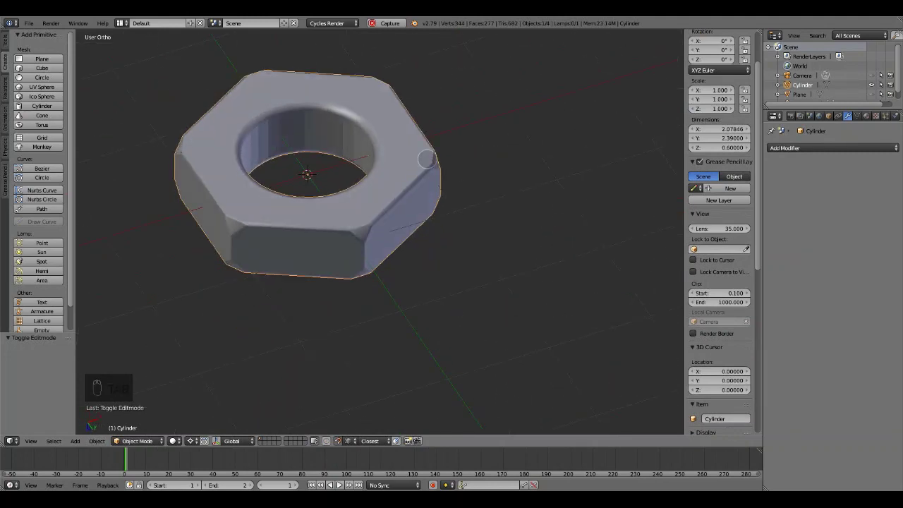
Step: Add a new material to the nut and set its surface shader to Principled BSDF
click(866, 116)
click(815, 178)
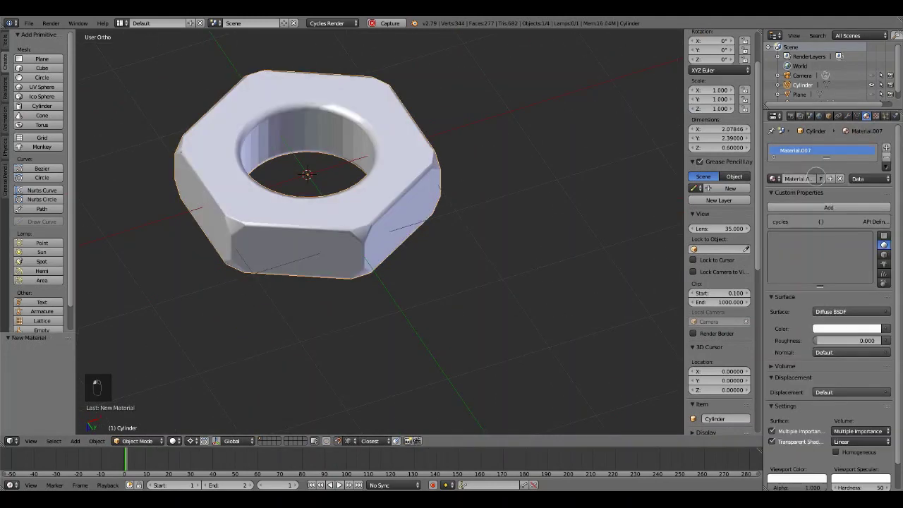
click(840, 328)
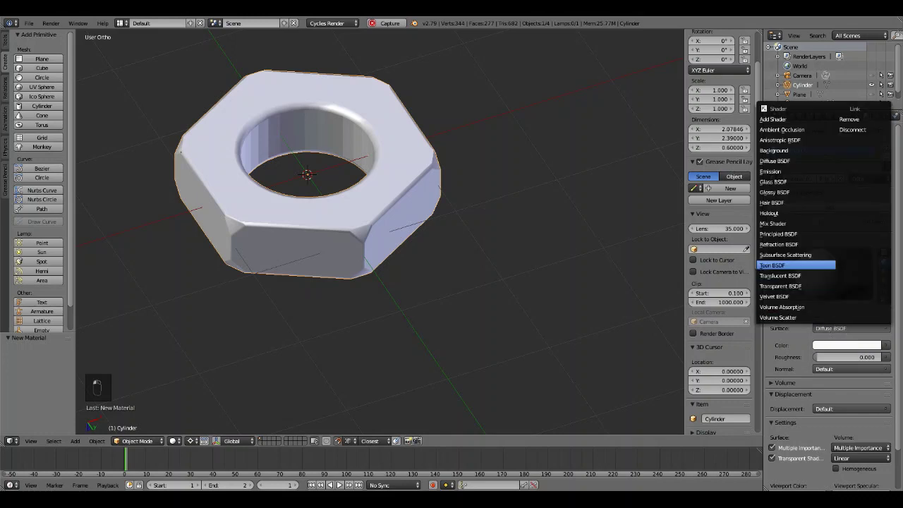
click(779, 234)
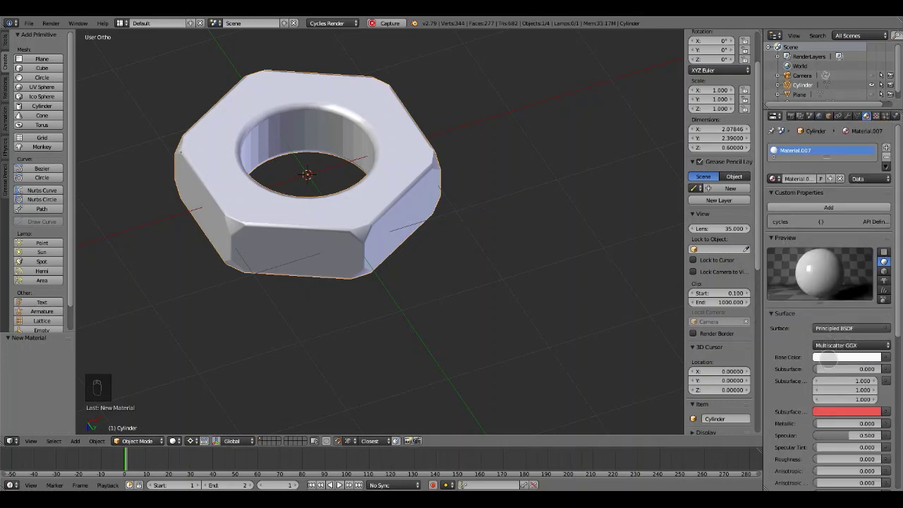
Step: Set the nut material's Metallic to about 0.824 and its Roughness to about 0.368
drag(824, 423, 869, 422)
scroll(856, 418, down, 3)
scroll(853, 421, down, 3)
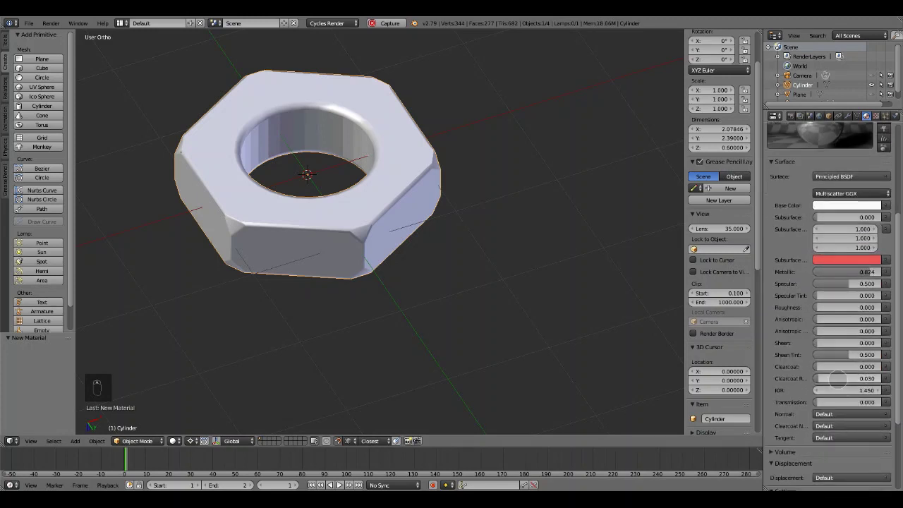
drag(822, 308, 840, 307)
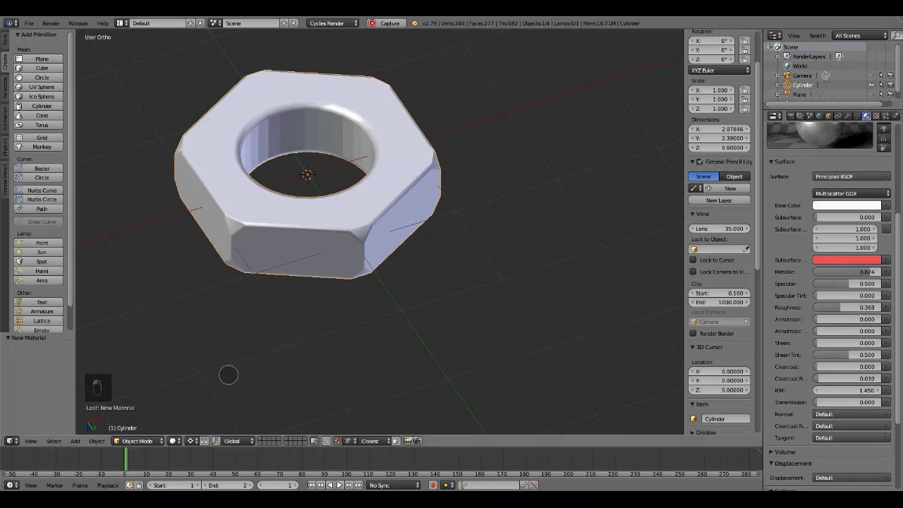
Step: Switch the viewport shading to Material and inspect the nut's surface from another angle
click(173, 440)
click(200, 361)
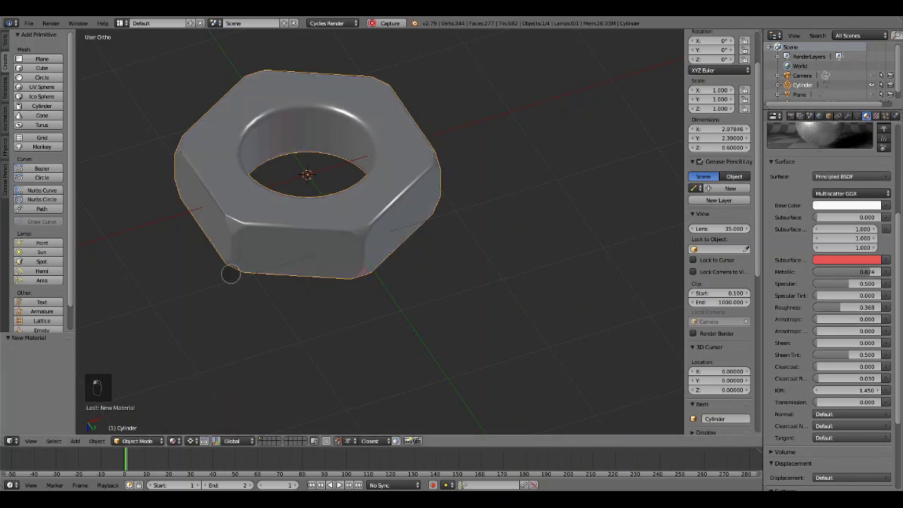
mouse_move(272, 254)
middle_down()
mouse_move(329, 239)
mouse_move(393, 240)
mouse_move(395, 250)
mouse_move(343, 280)
middle_up()
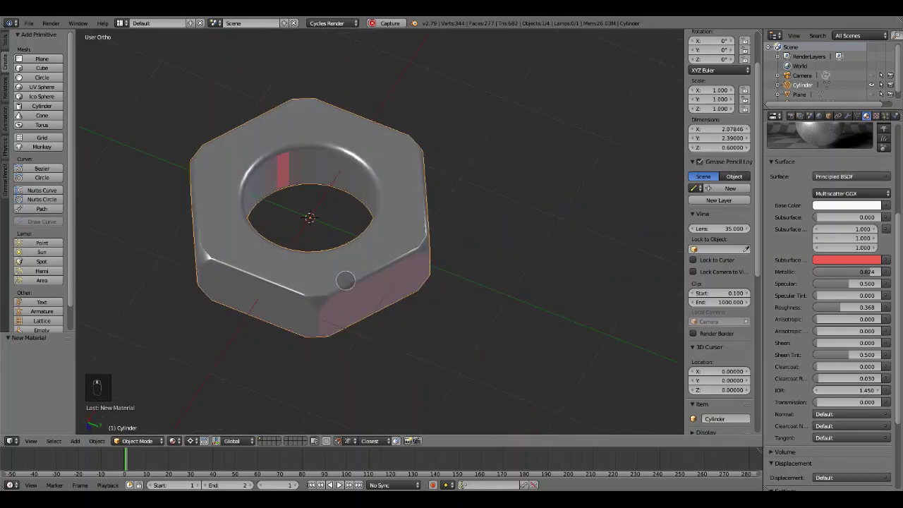
Step: Change the material's subsurface colour to a near-black grey of about RGB 0.022, 0.024, 0.022, and inspect the nut
click(839, 260)
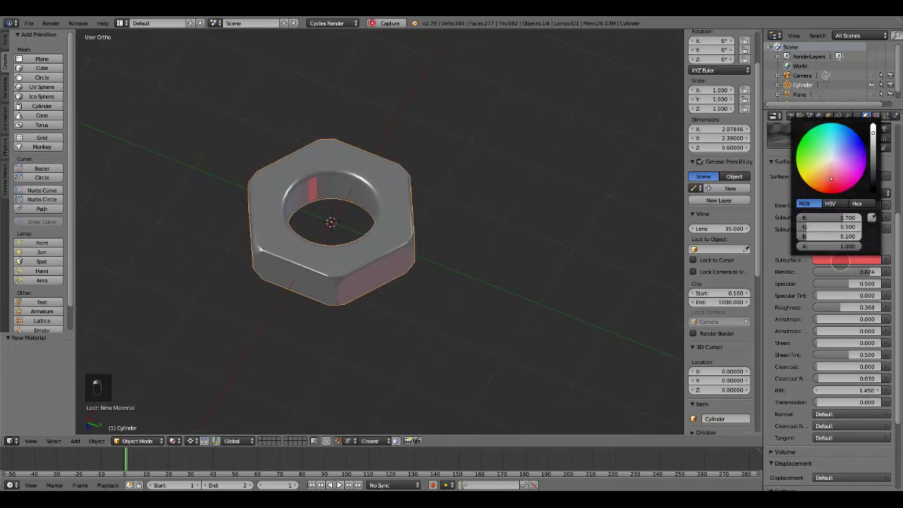
drag(873, 132, 872, 181)
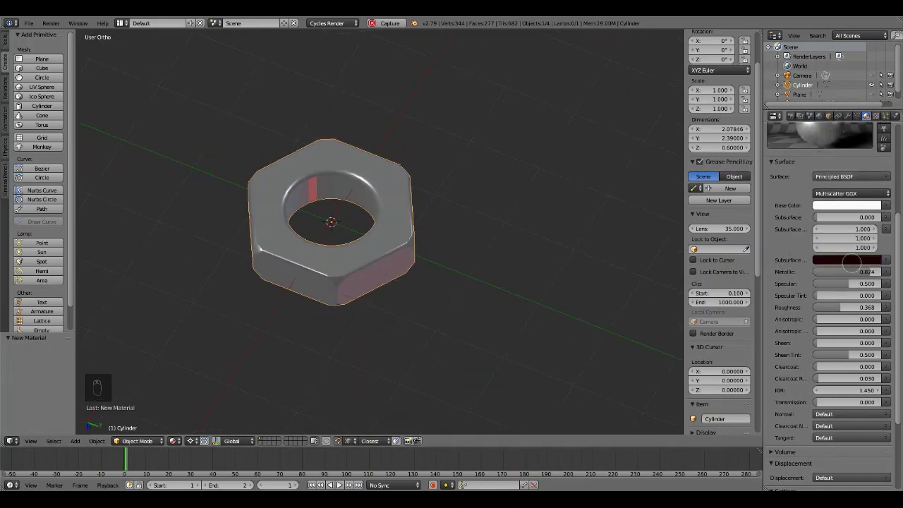
click(850, 259)
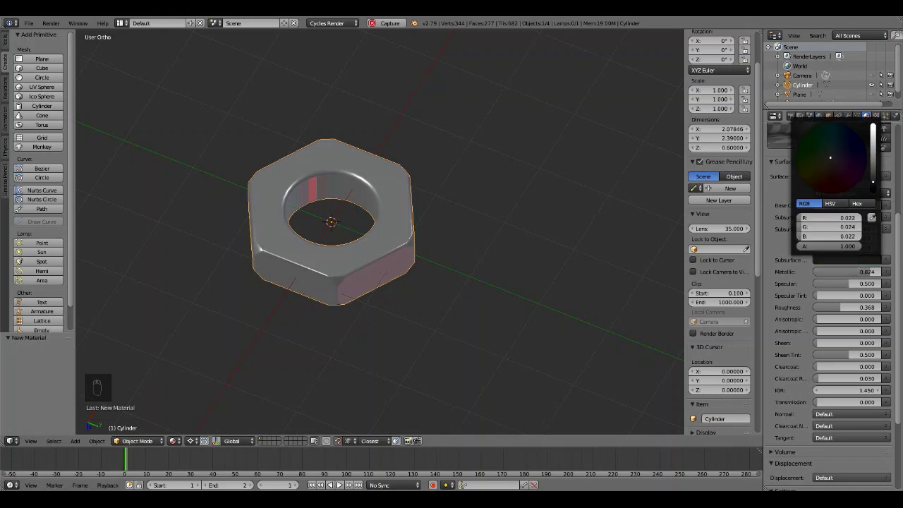
scroll(414, 288, down, 2)
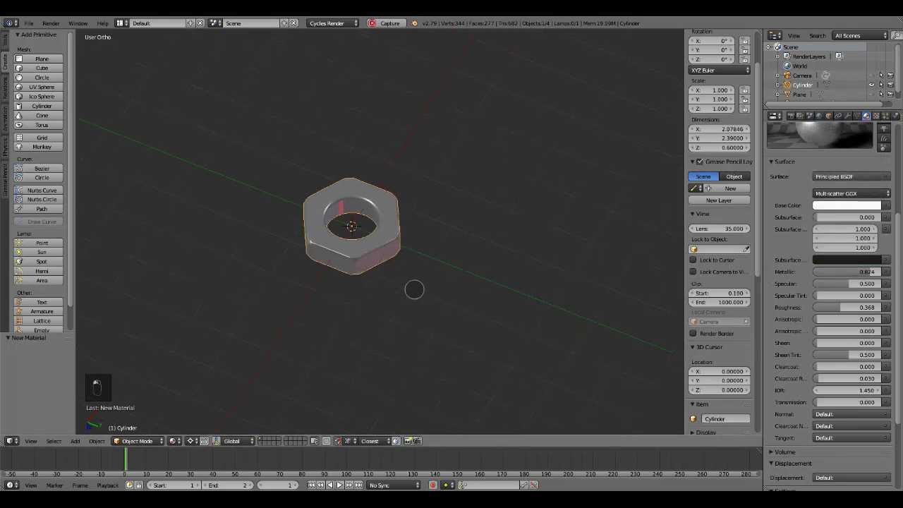
middle_drag(414, 289, 376, 303)
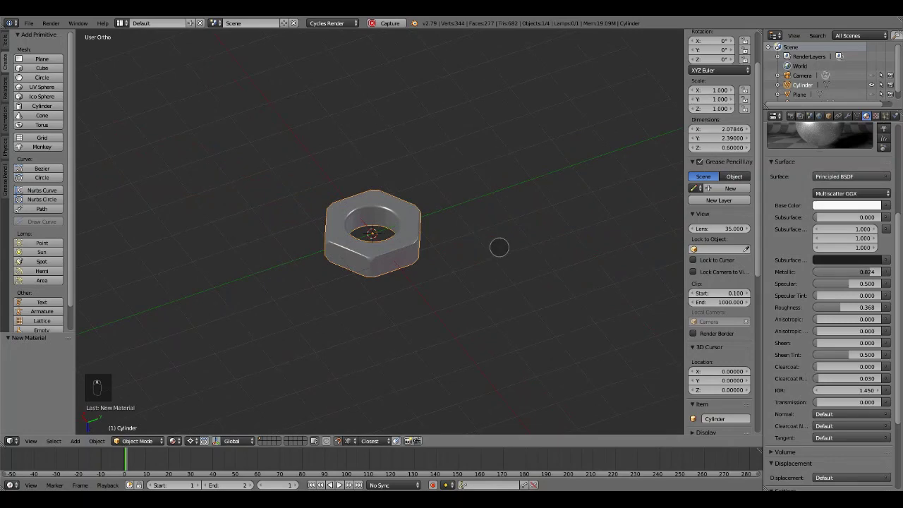
middle_drag(499, 246, 386, 199)
Step: Select the loop of inner wall faces of the nut's hole in Edit Mode, shade them smooth, and check the result in Object Mode
scroll(340, 215, up, 4)
key(Tab)
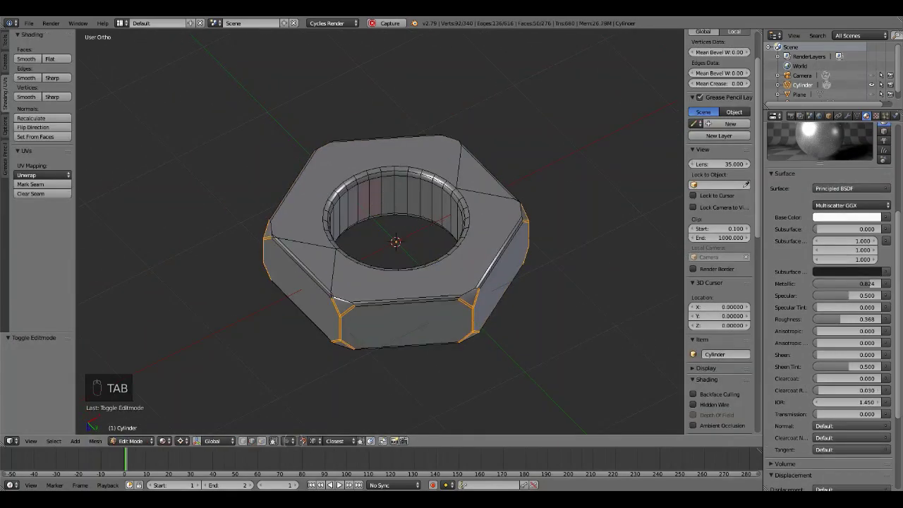
shift+right_click(376, 194)
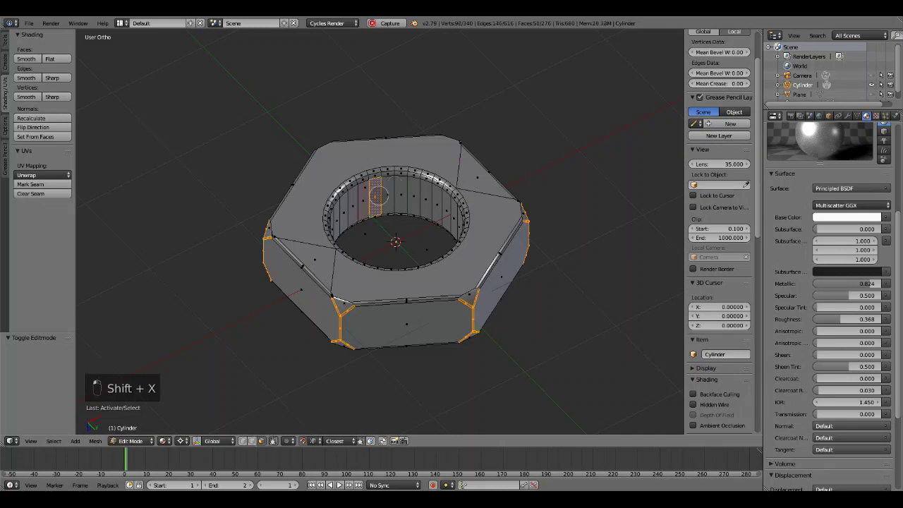
shift+right_click(382, 194)
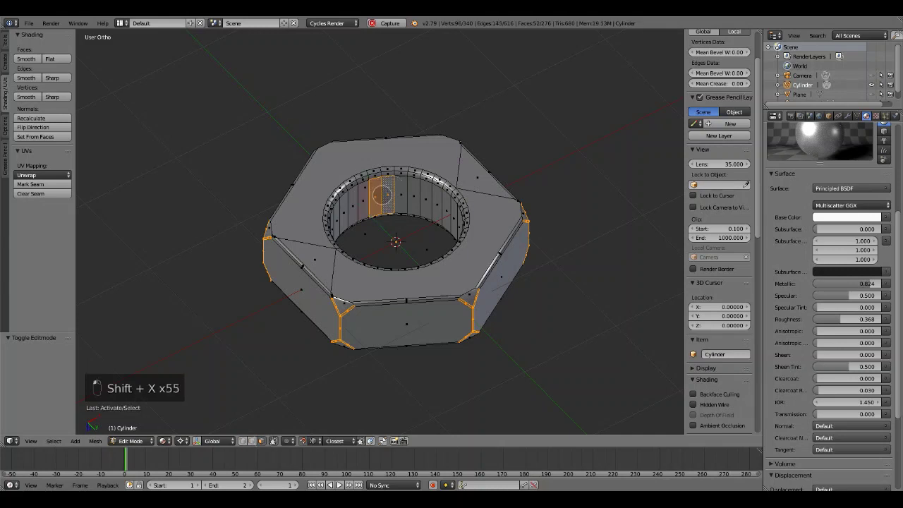
alt+right_click(381, 200)
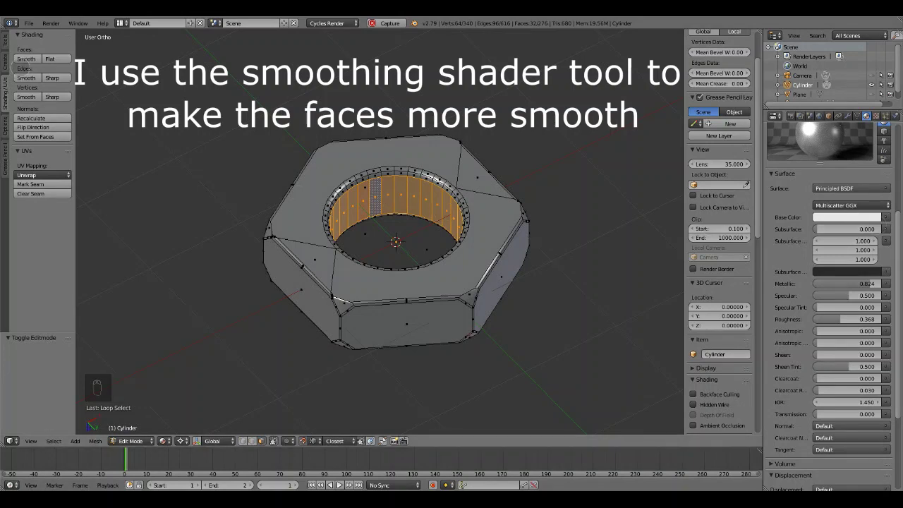
click(27, 59)
key(Tab)
mouse_move(321, 264)
middle_down()
mouse_move(449, 297)
mouse_move(429, 216)
mouse_move(368, 201)
mouse_move(479, 208)
mouse_move(355, 229)
mouse_move(437, 230)
mouse_move(394, 263)
middle_up()
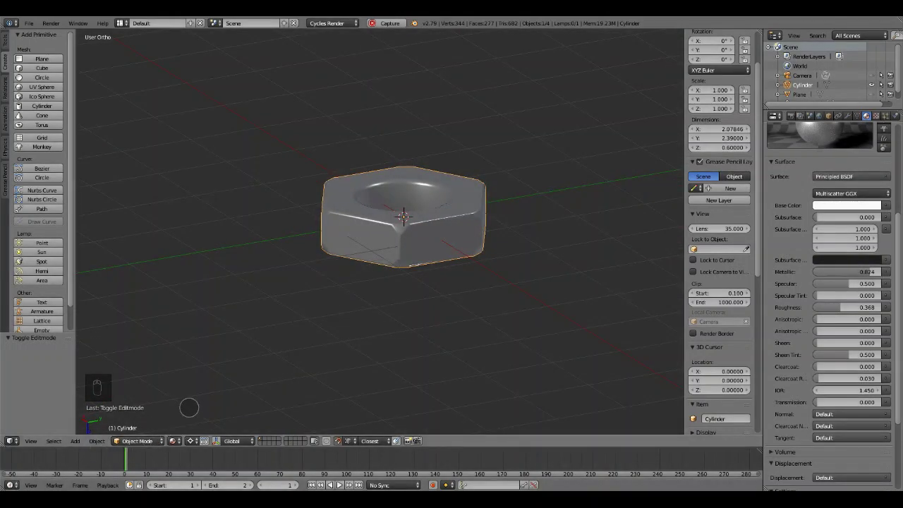
Step: Unhide all hidden scene objects, select only the ground plane, and look through the camera
key(alt+h)
scroll(344, 333, down, 2)
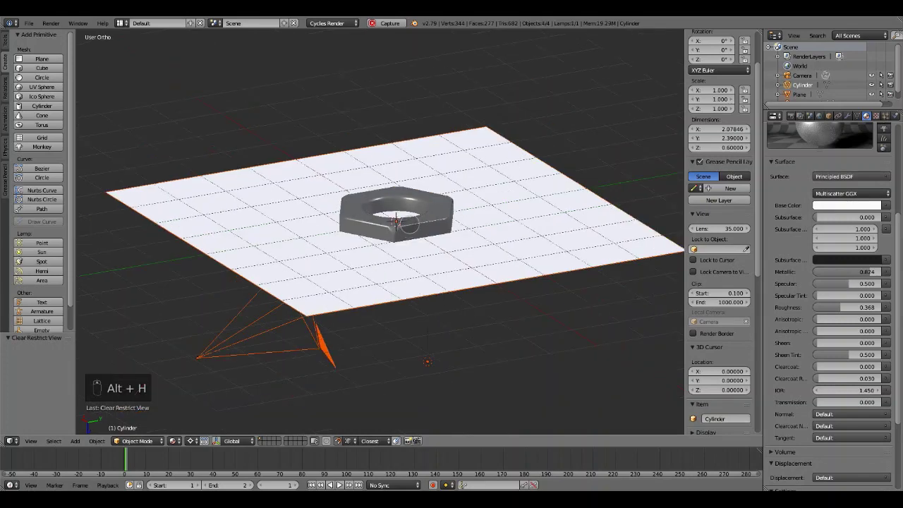
right_click(394, 255)
key(KP_0)
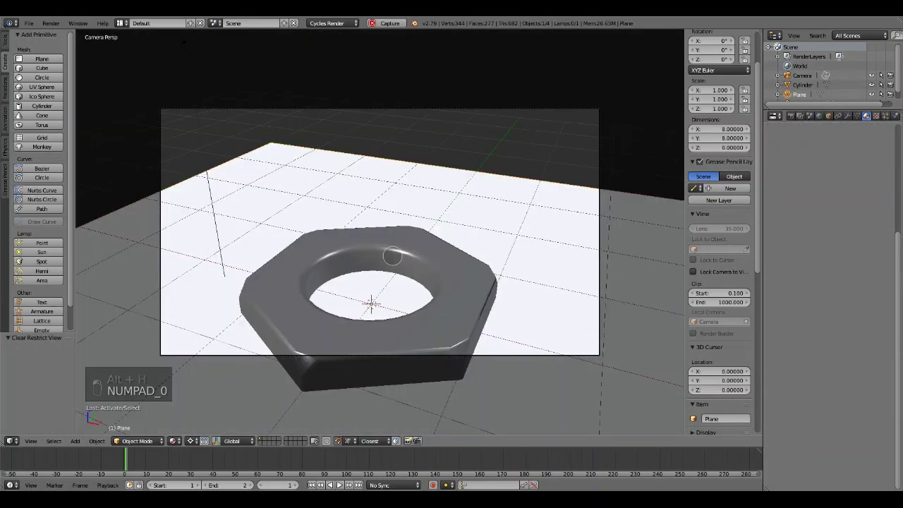
Step: Move the nut up about 0.844 along the Z axis so it sits above the ground plane
right_click(433, 271)
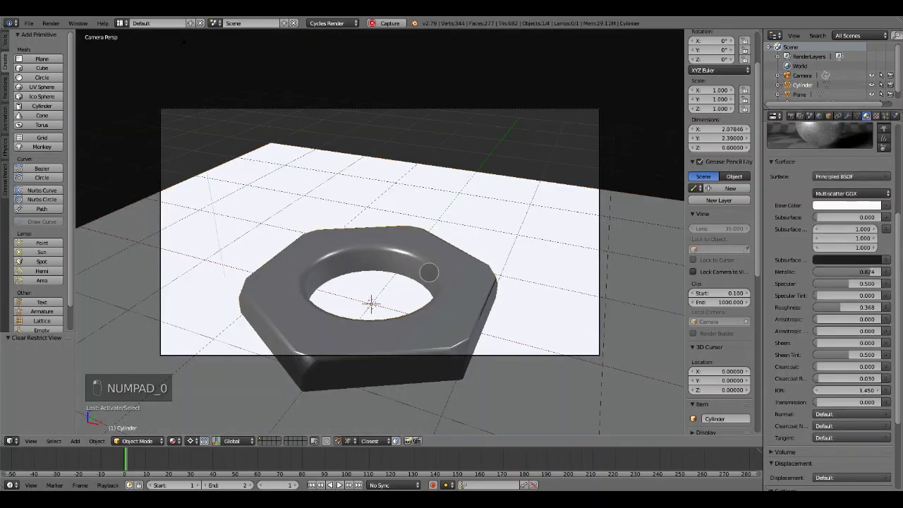
key(g)
key(z)
click(368, 261)
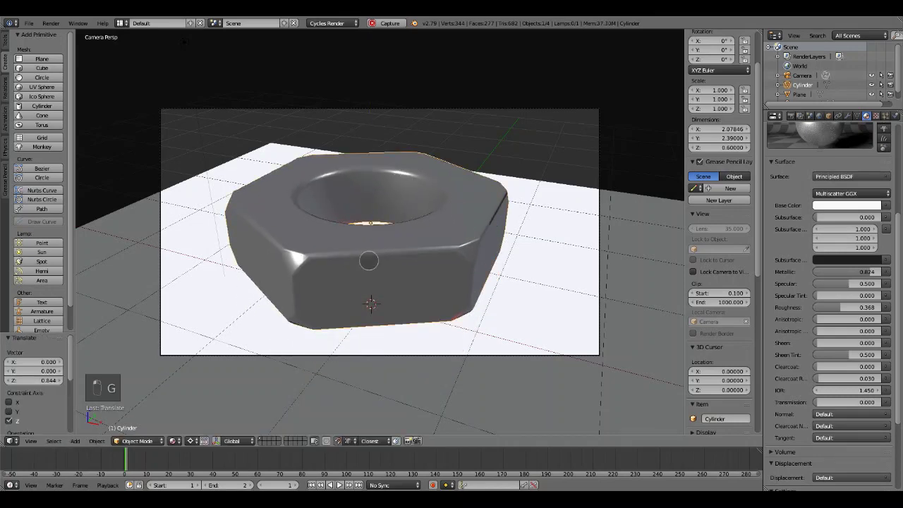
Step: Lock the camera to the view, reframe it on the whole nut from a higher angle, and turn the lock off again
scroll(368, 261, down, 2)
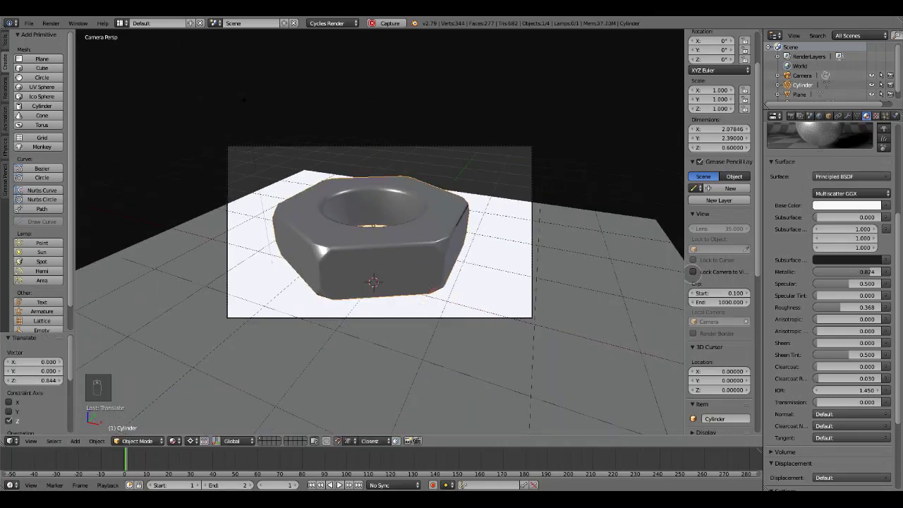
click(693, 271)
middle_drag(693, 272, 651, 280)
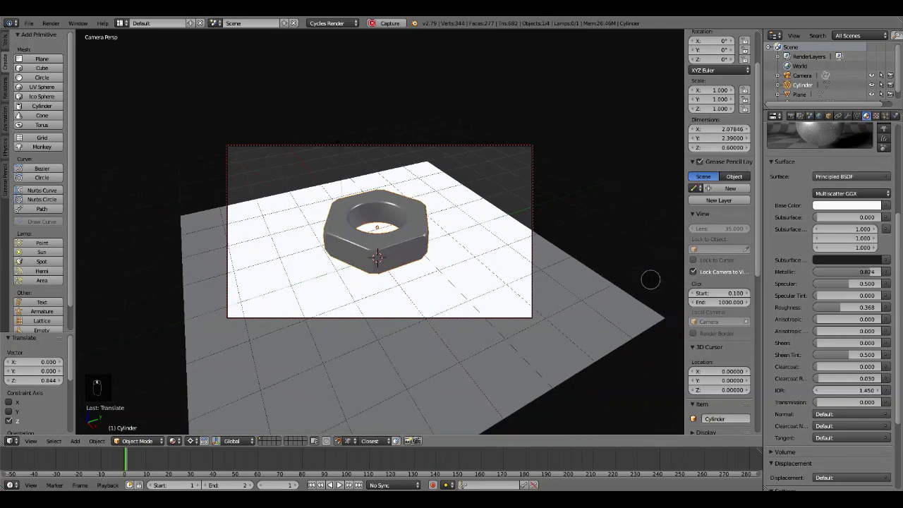
click(692, 272)
Step: Preview the nut in Rendered shading through the camera and return to Material shading
key(Tab)
key(Tab)
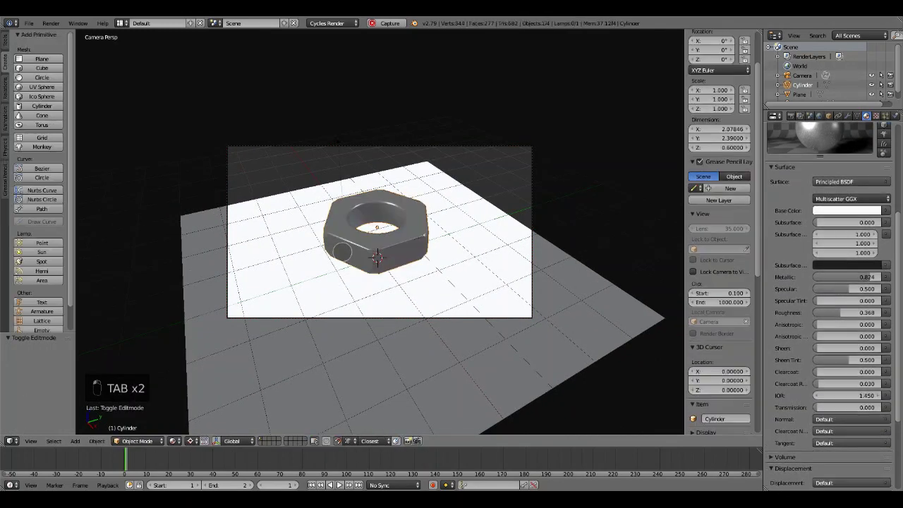
key(shift+z)
key(shift+z)
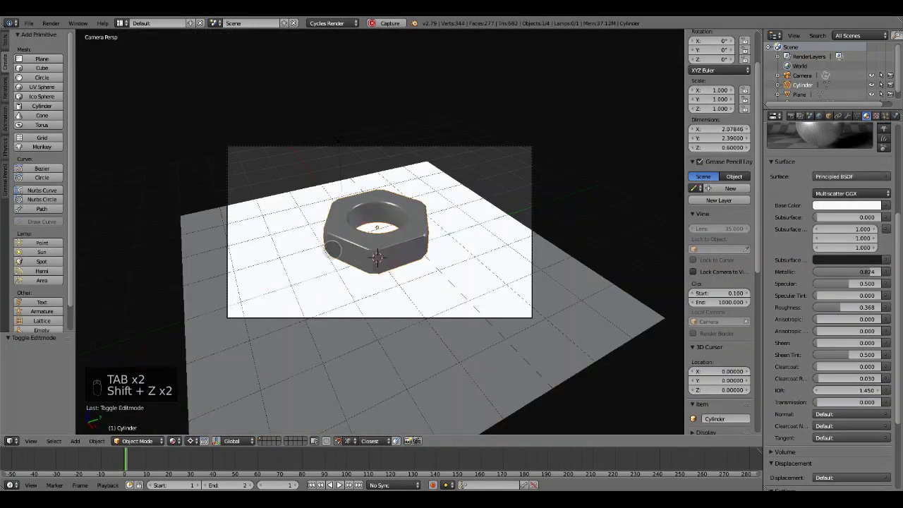
Step: Examine the nut's corner chamfers up close and preview the whole nut in Rendered shading from Object Mode
key(Home)
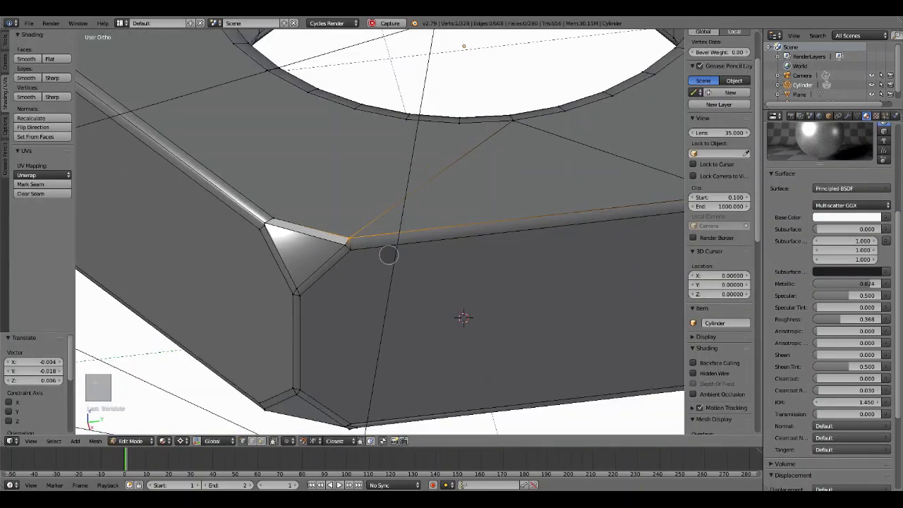
middle_drag(309, 256, 351, 256)
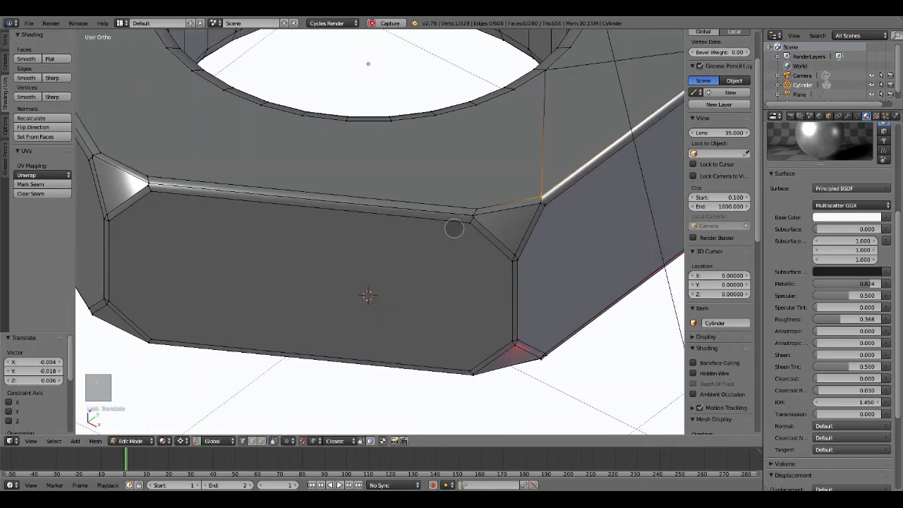
key(Tab)
key(shift+z)
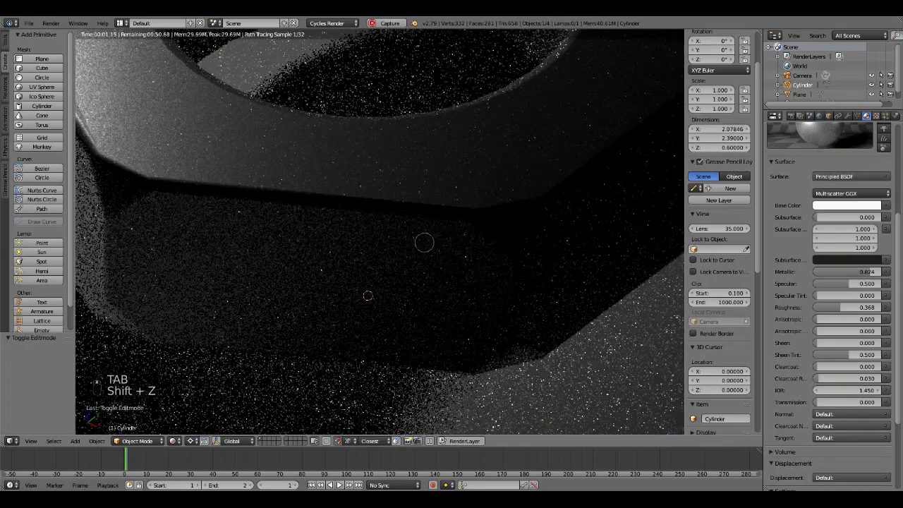
scroll(423, 242, down, 5)
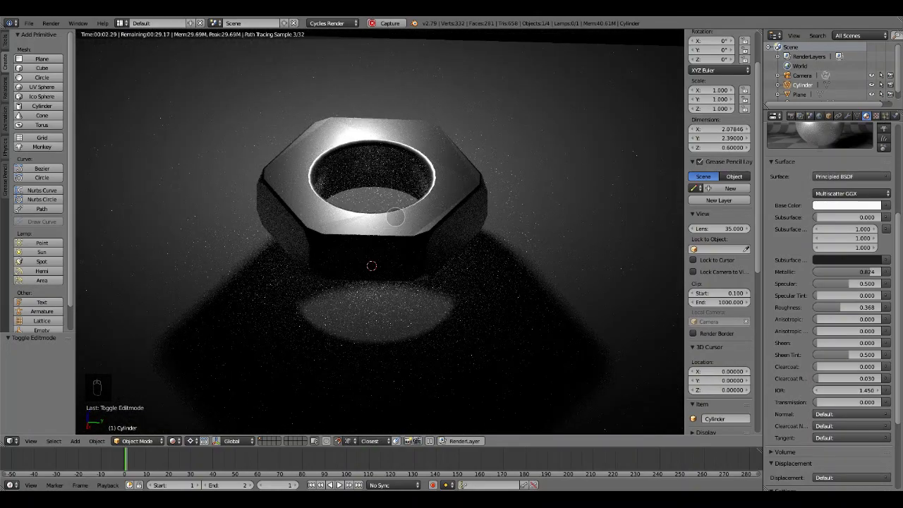
key(Tab)
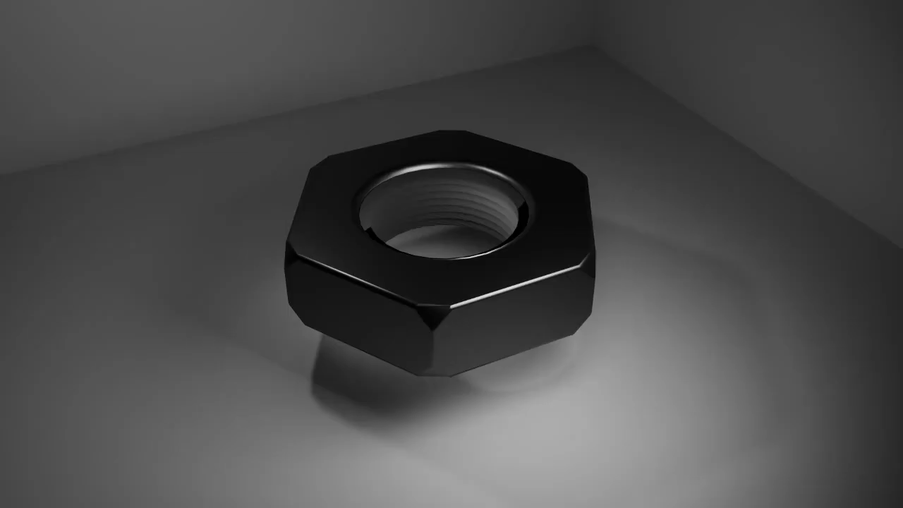